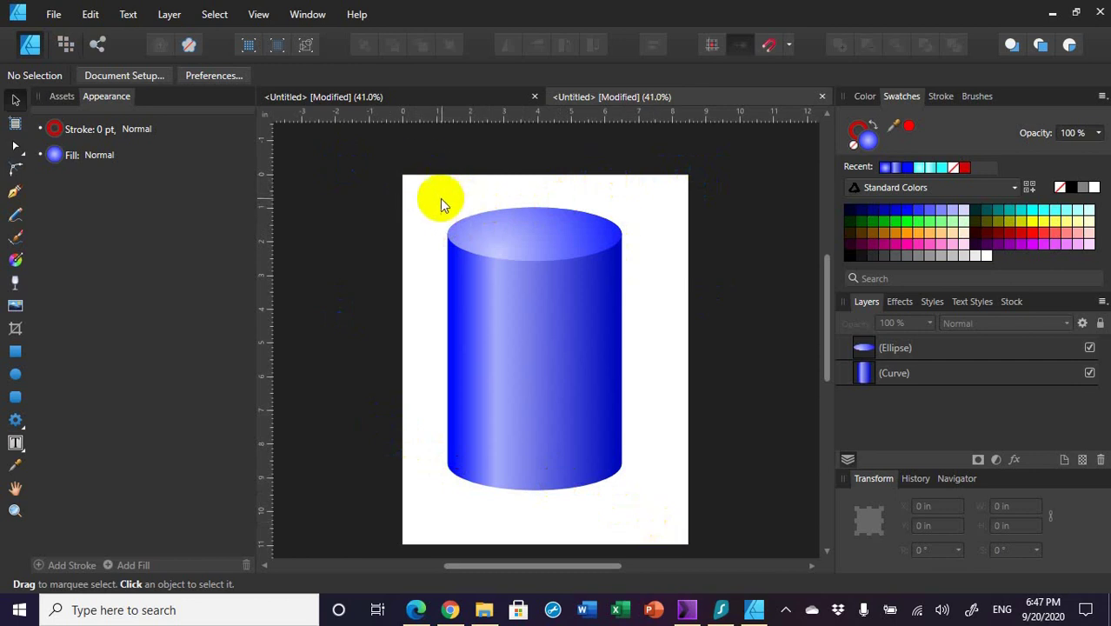
Delete the existing cylinder's ellipse and curve from the page.
left_click(419, 186)
left_click_drag(416, 188, 656, 506)
key("Delete")
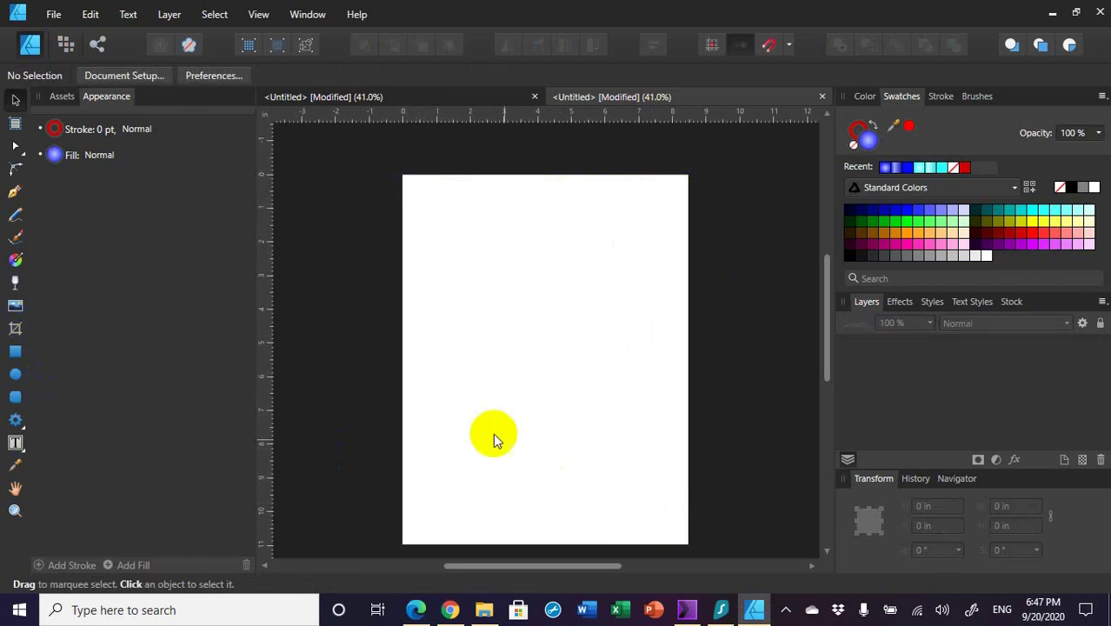
Draw an ellipse about 5.4 in wide and 1.35 in high low on the page and set its fill type to Solid.
left_click(15, 374)
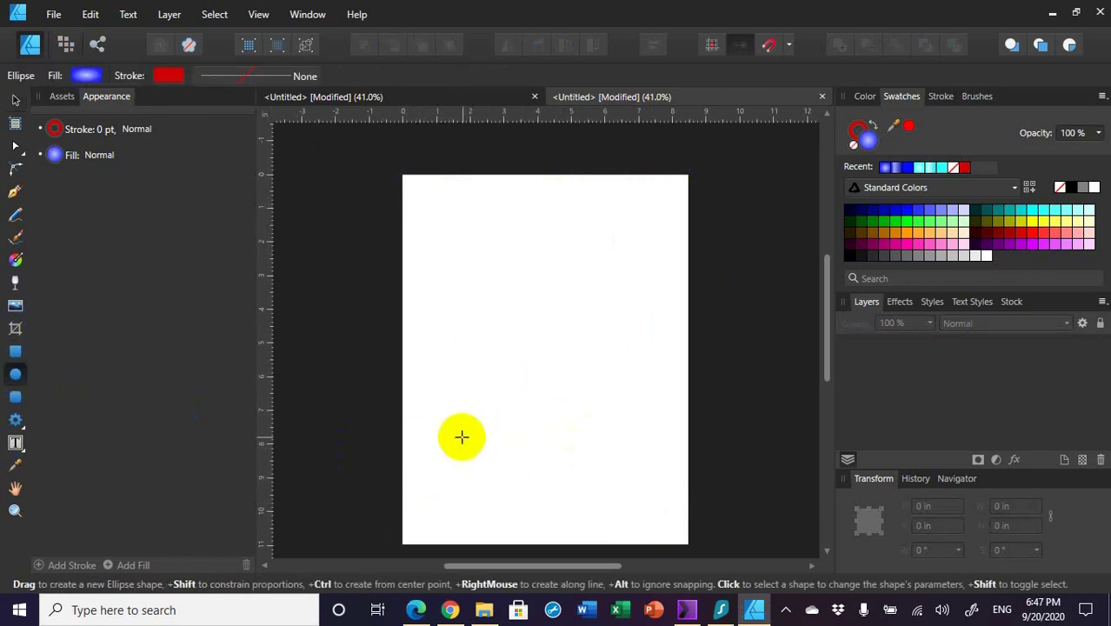
left_click_drag(446, 437, 627, 479)
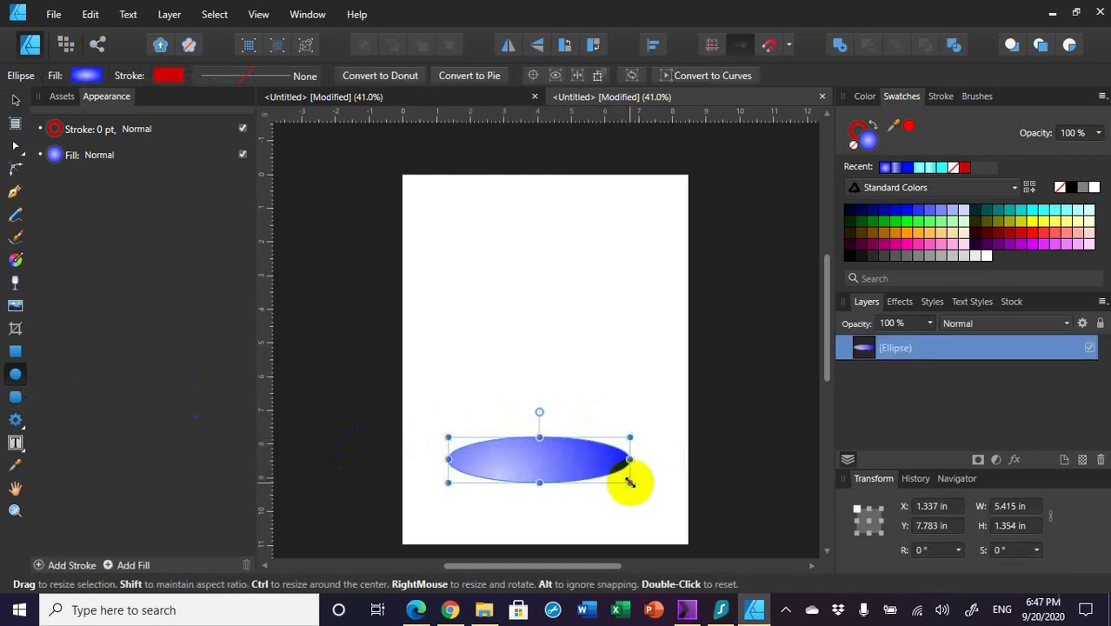
left_click(86, 77)
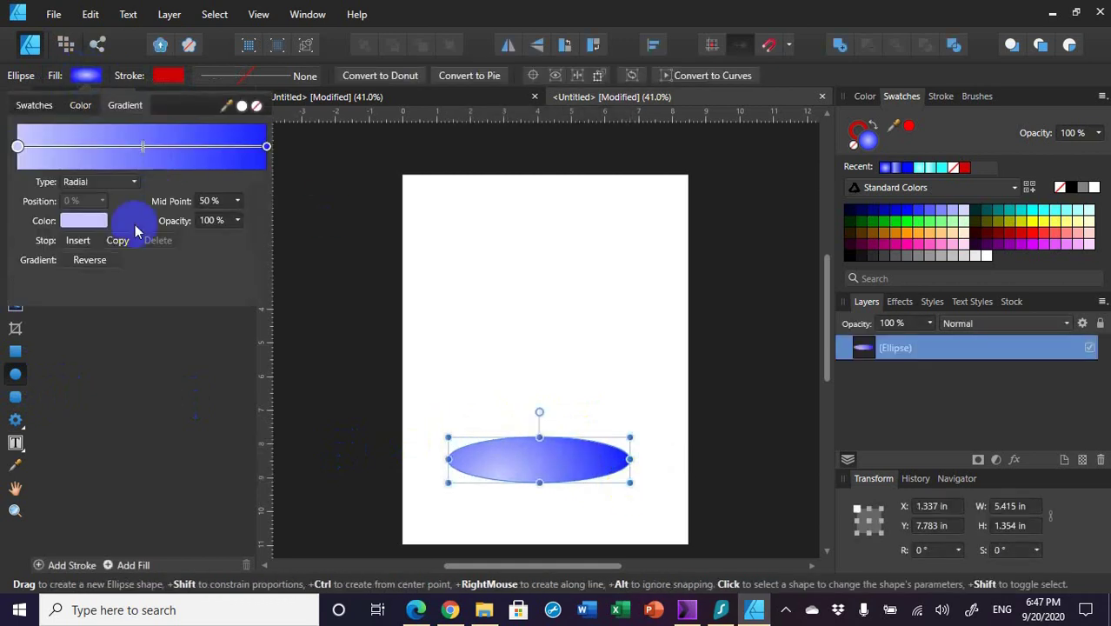
left_click(92, 73)
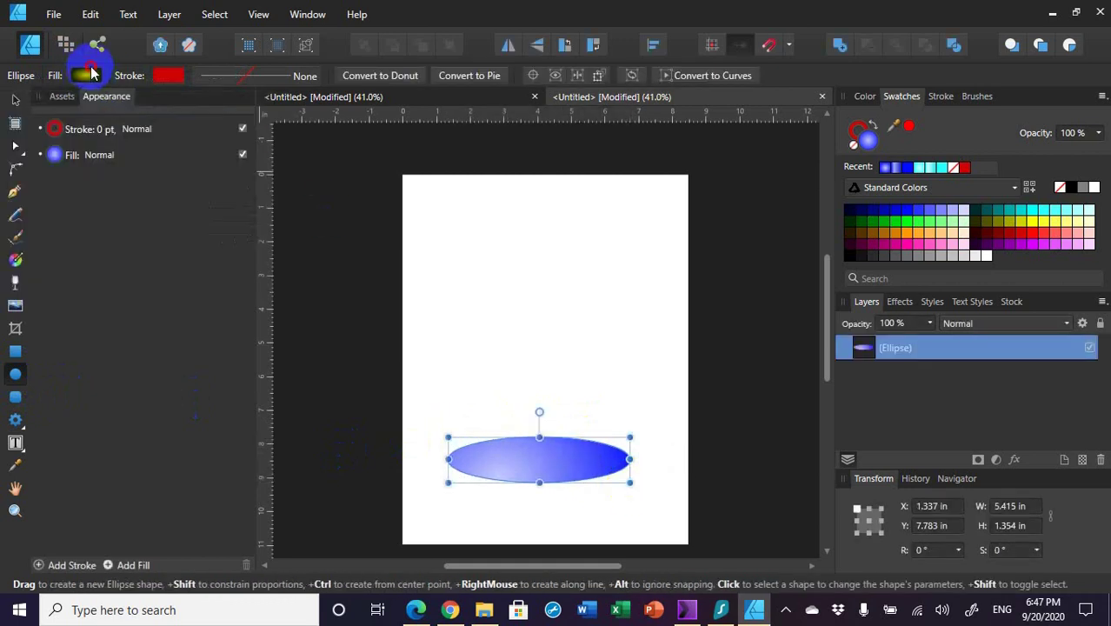
left_click(16, 258)
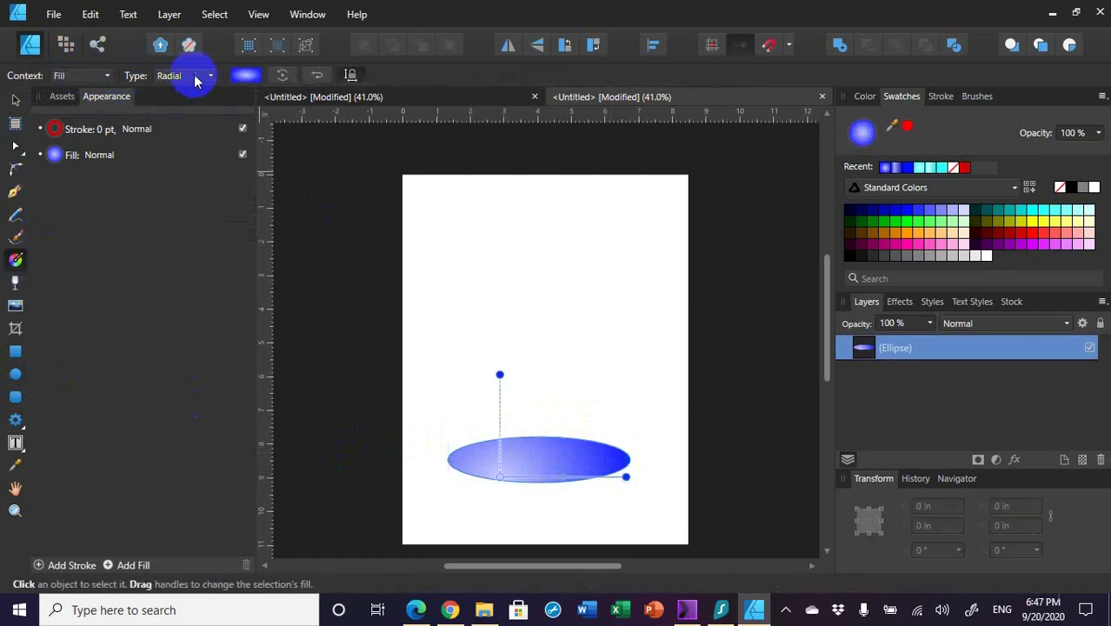
left_click(187, 78)
left_click(185, 113)
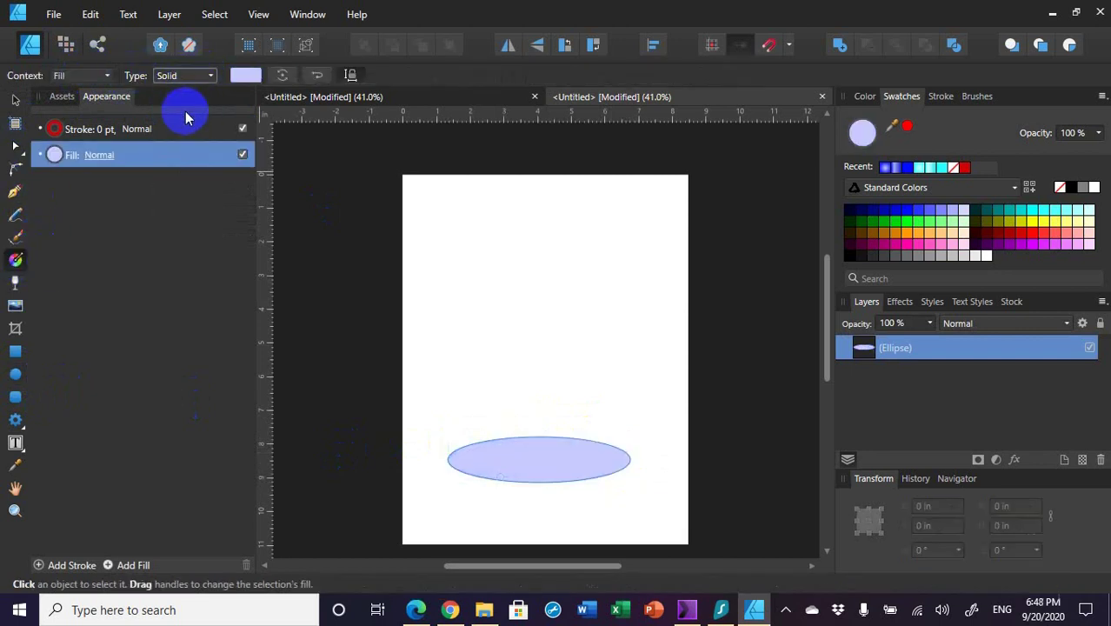
Duplicate the ellipse and move the copy straight up to about Y 6.68 in, slightly overlapping the original.
left_click(15, 99)
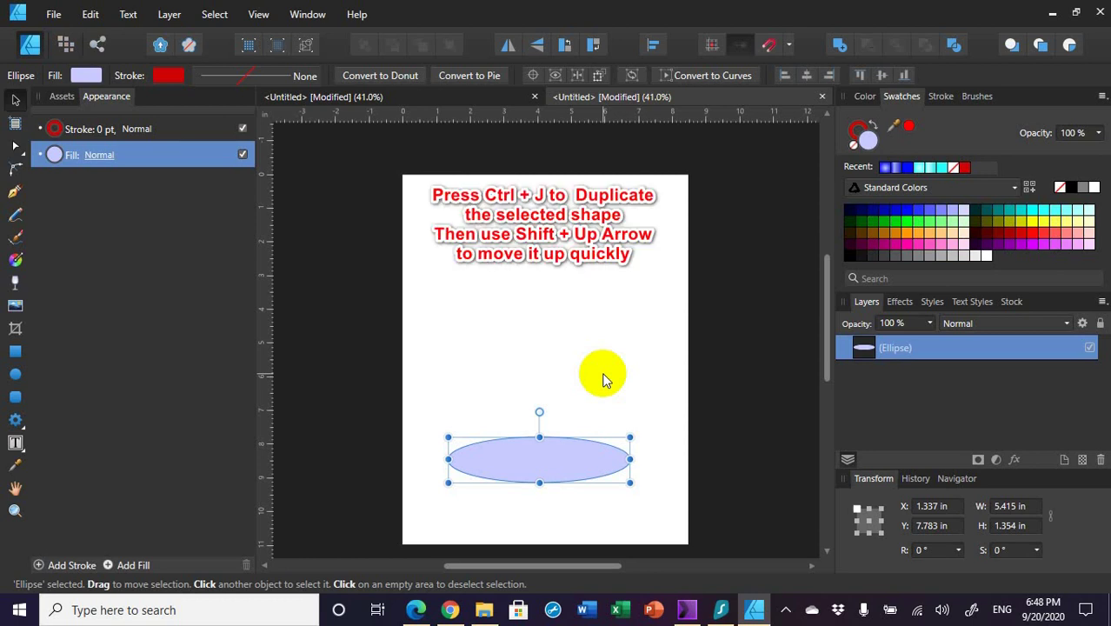
key("ctrl+j")
key("shift+Up")
key("shift+Up")
key("shift+Up")
key("shift+Up")
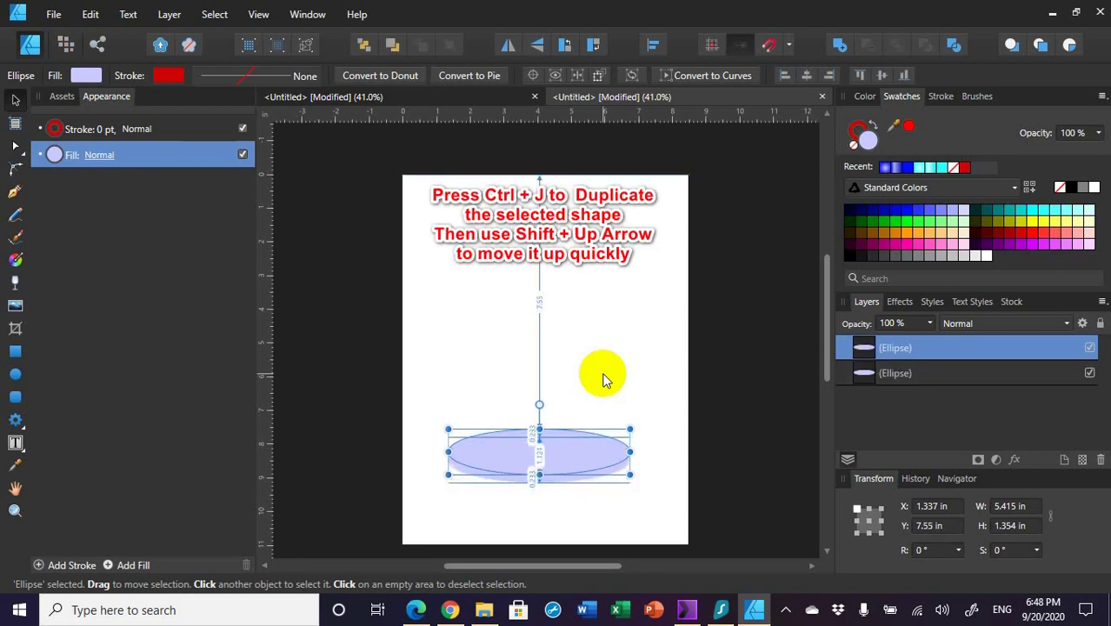
key("Up")
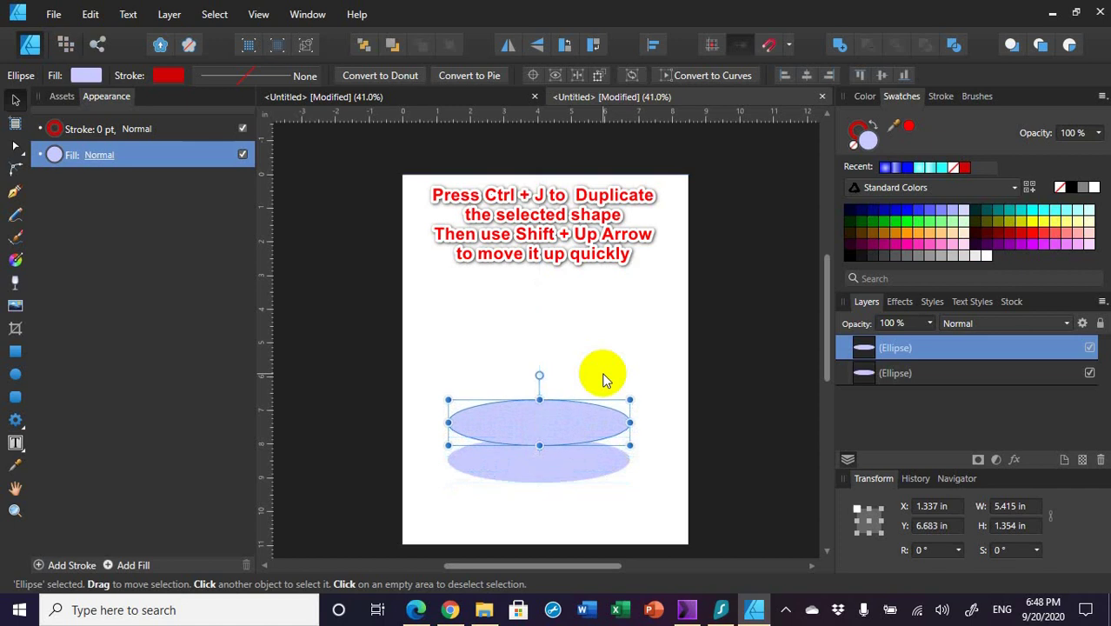
Duplicate the raised ellipse and move the new copy straight up to about Y 4.82 in, clear of the other two.
key("ctrl+j")
key("shift+Up")
key("shift+Up")
key("shift+Up")
key("shift+Up")
key("shift+Up")
key("shift+Up")
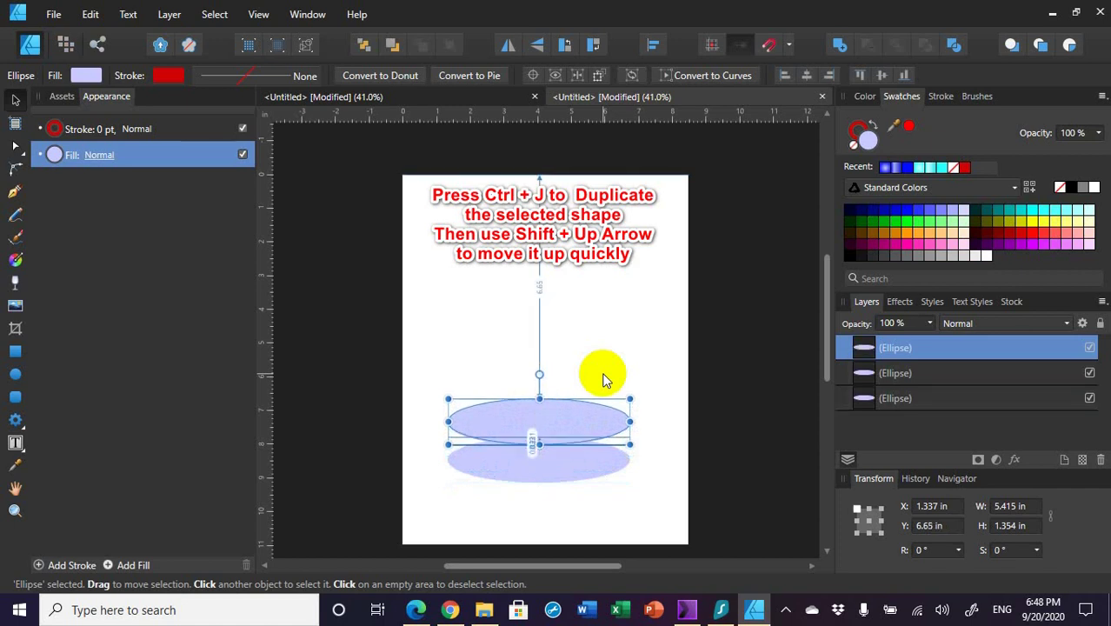
key("shift+Up")
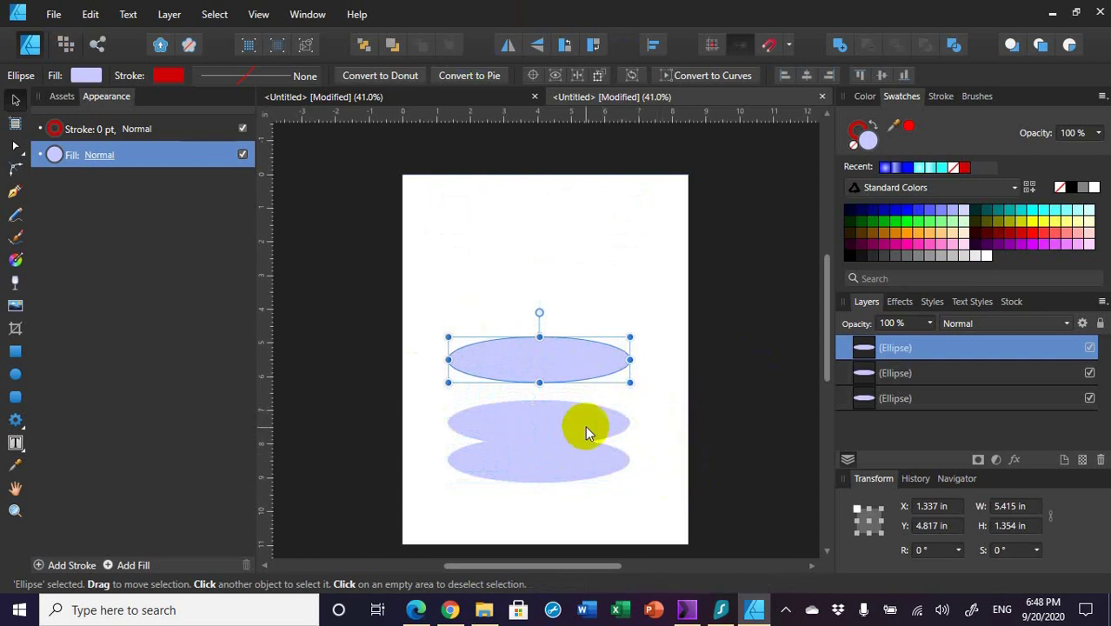
Combine the two lower overlapping ellipses into a single curve with the Add operation.
left_click(418, 391)
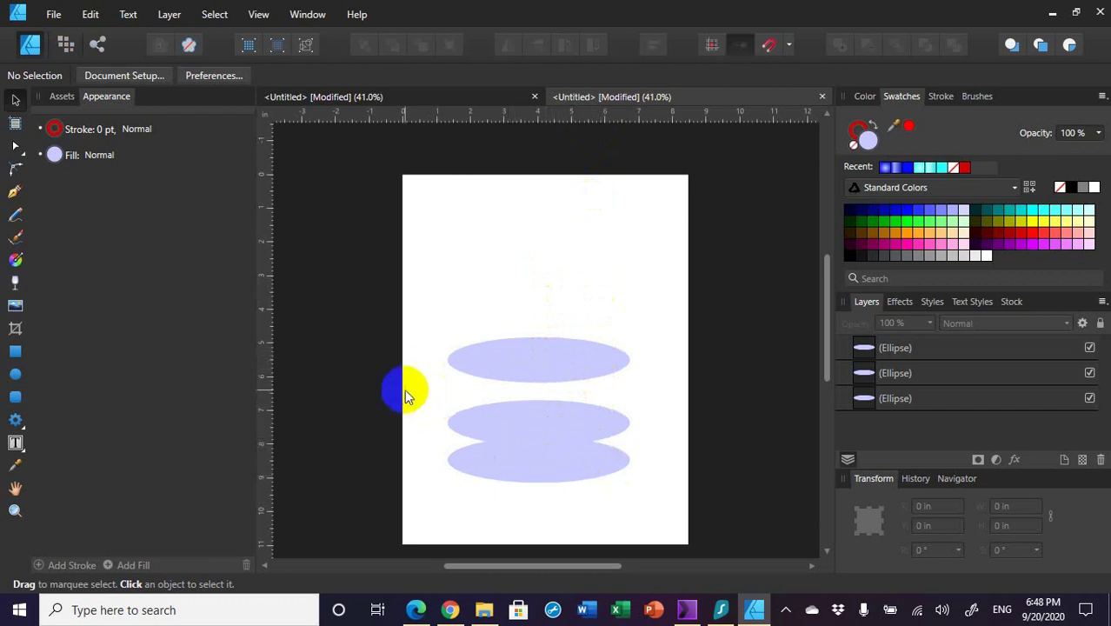
left_click_drag(417, 383, 669, 514)
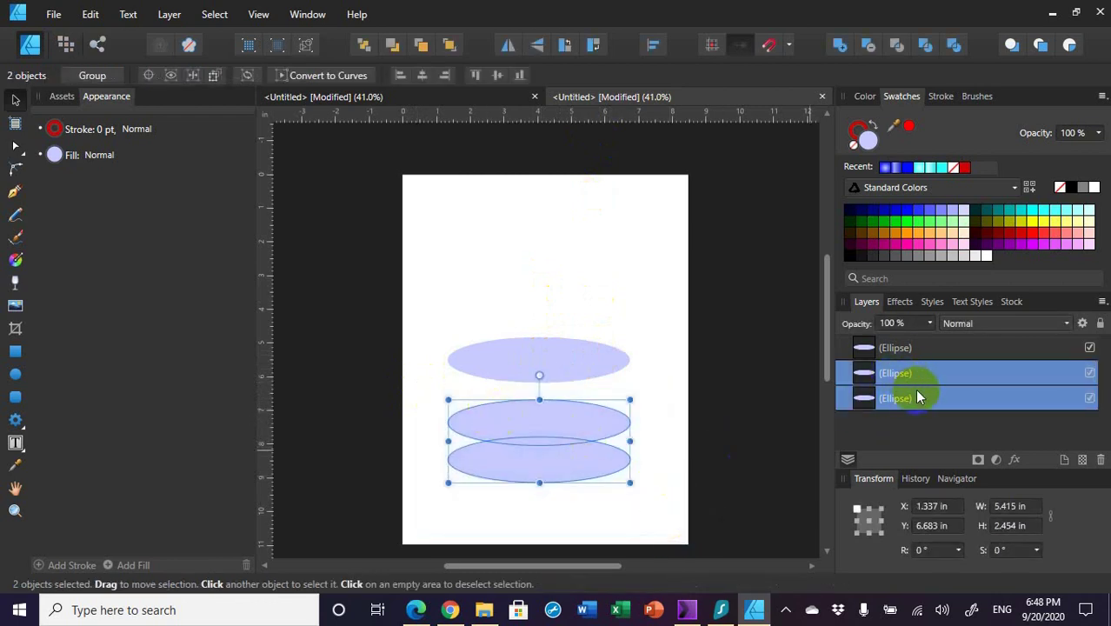
left_click(839, 48)
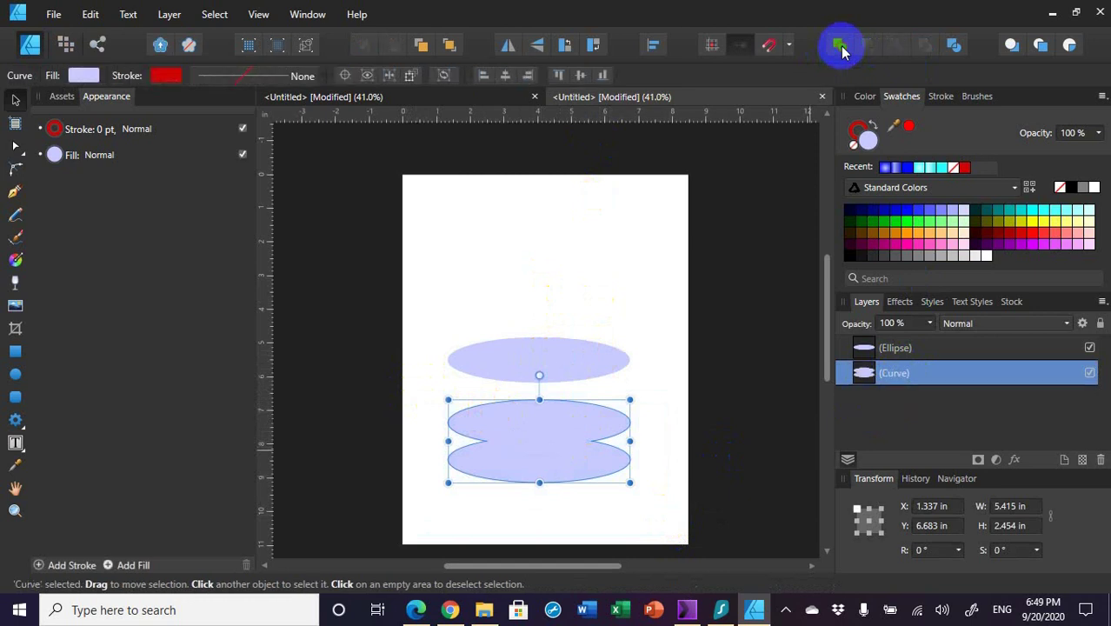
left_click(907, 376)
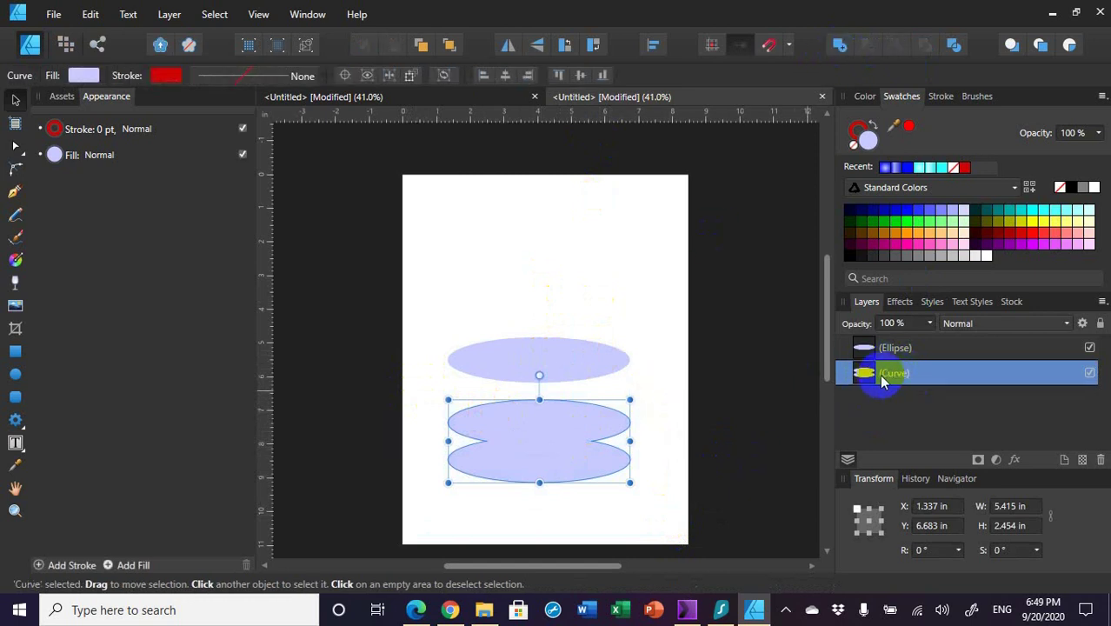
Inspect the shapes in Outline view mode and return to Vector view mode.
left_click(265, 17)
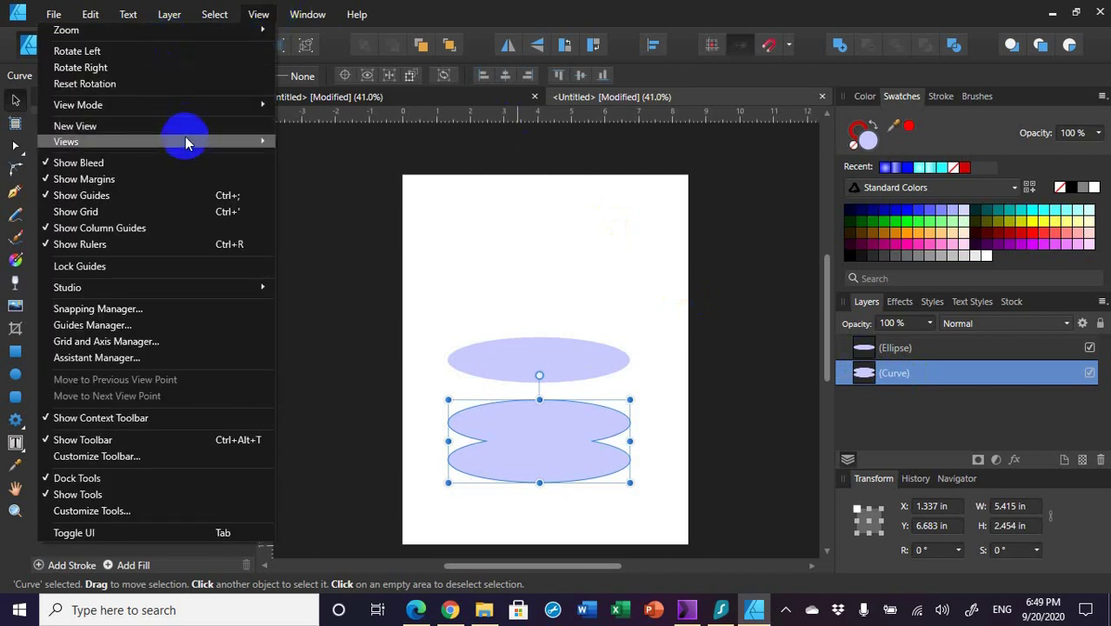
mouse_move(184, 143)
mouse_move(260, 104)
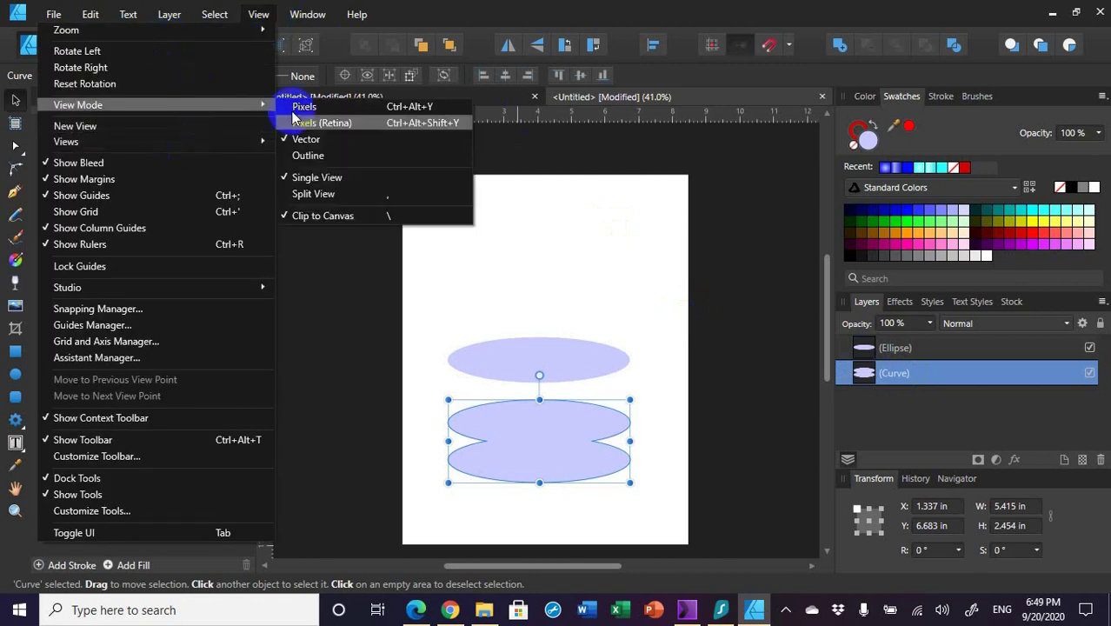
left_click(343, 155)
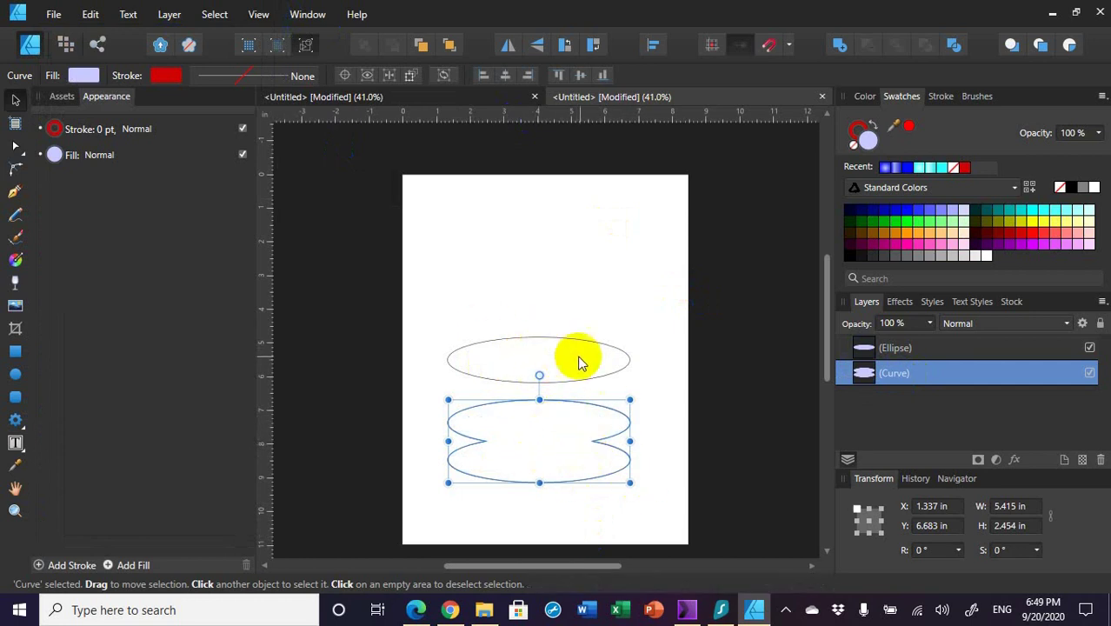
left_click(259, 15)
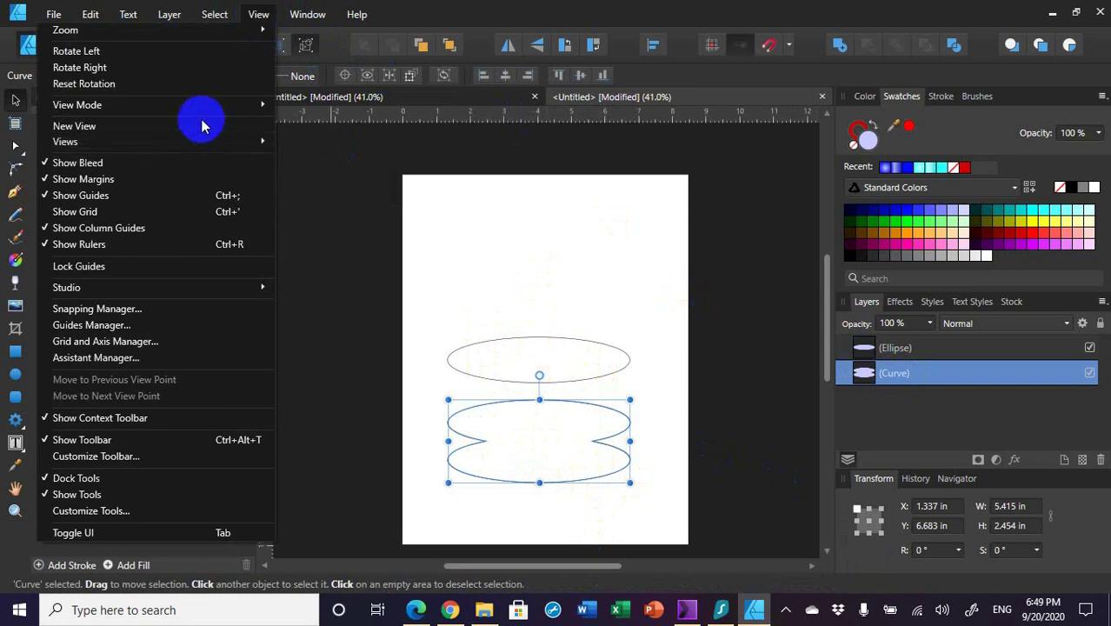
mouse_move(199, 111)
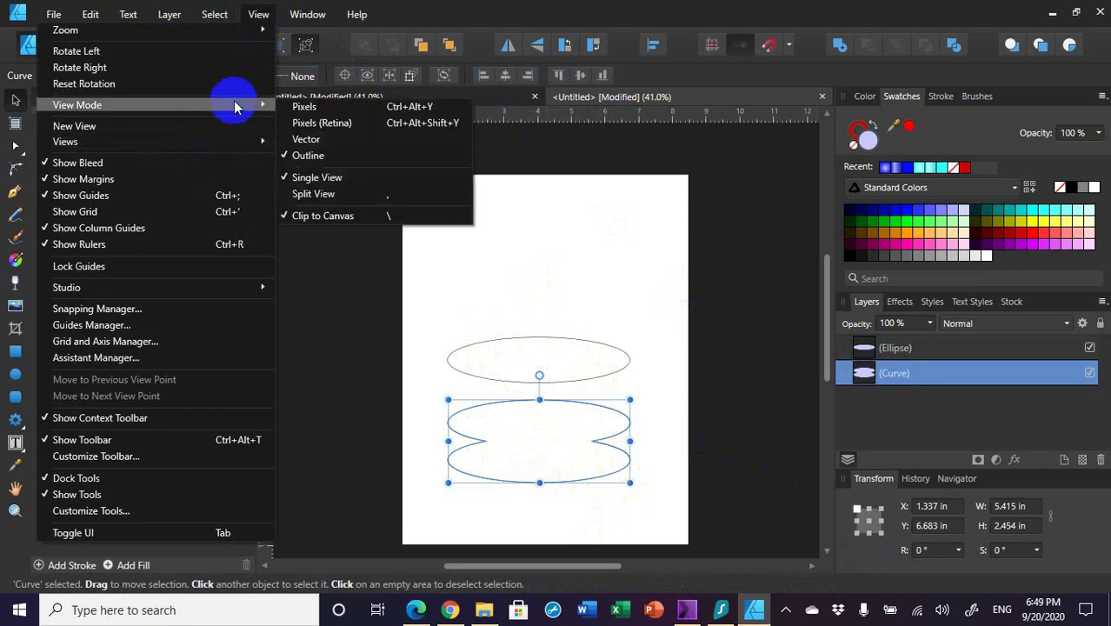
left_click(349, 140)
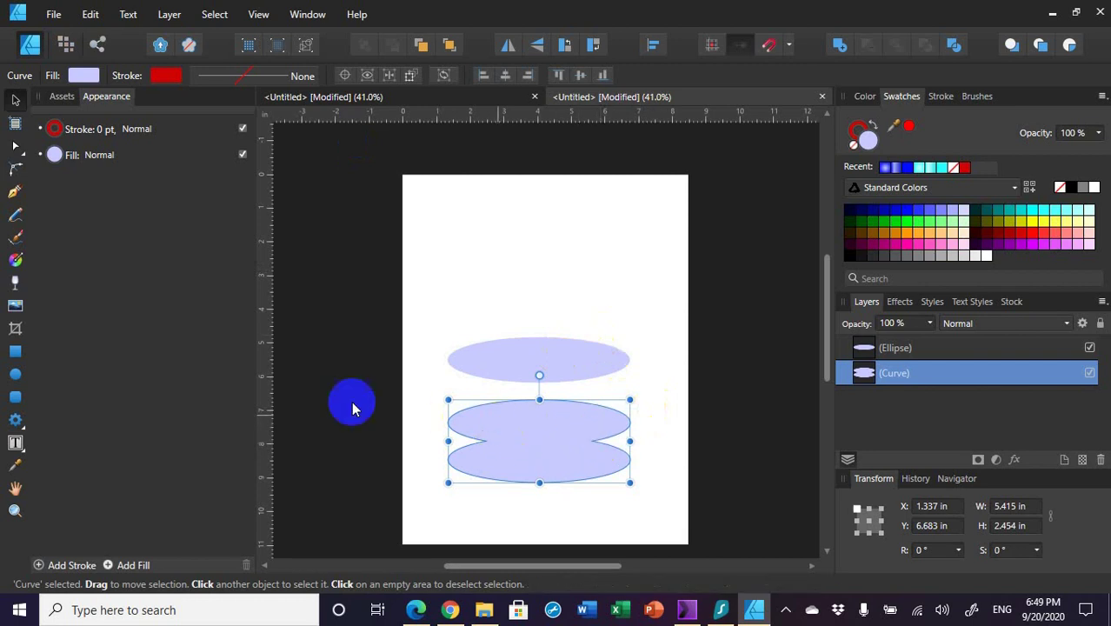
Delete the two inner notch nodes of the combined curve to give it straight sides.
left_click(16, 148)
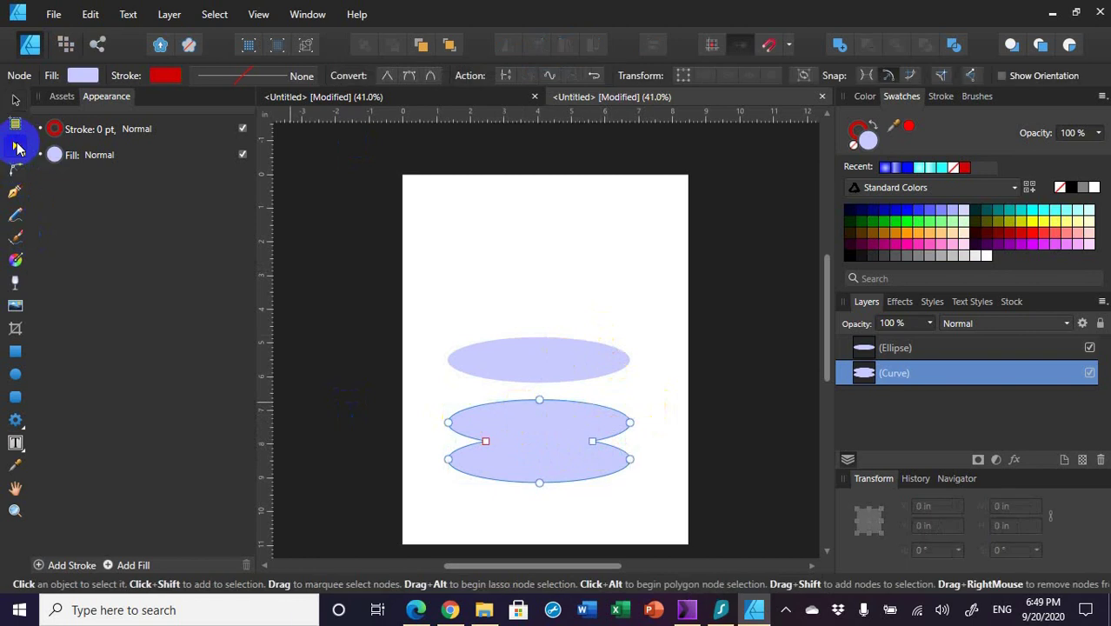
left_click_drag(472, 420, 603, 455)
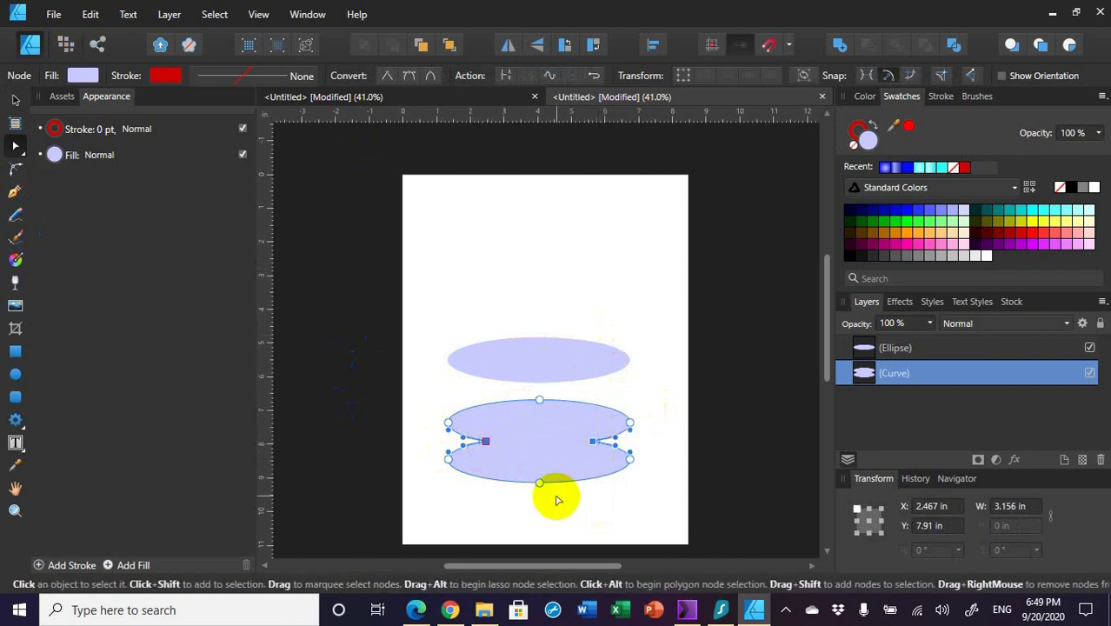
key("Delete")
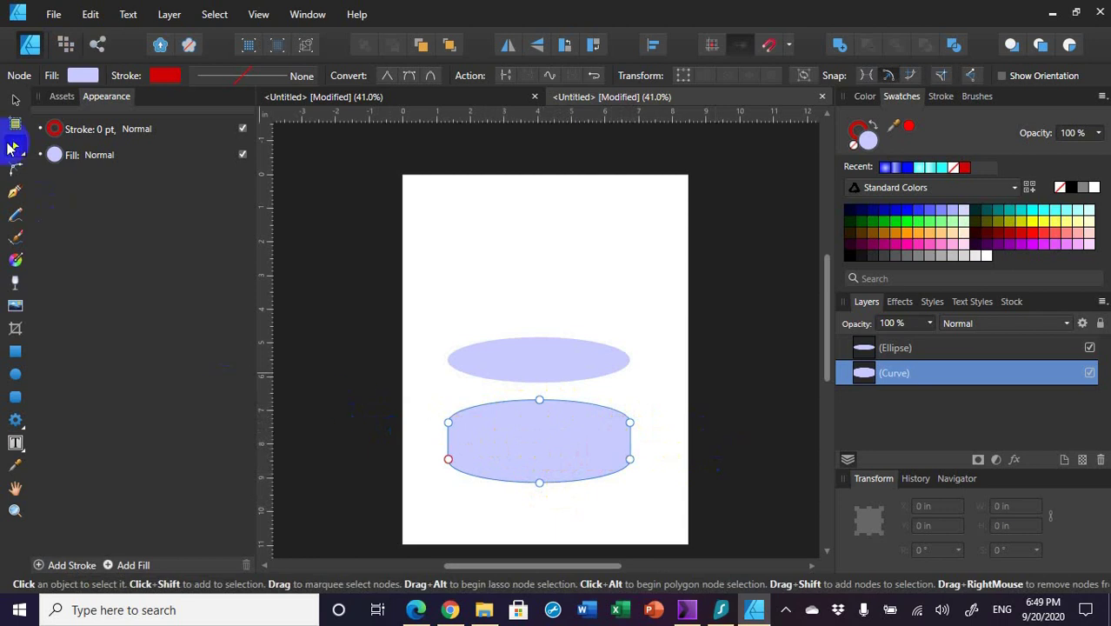
left_click(685, 537)
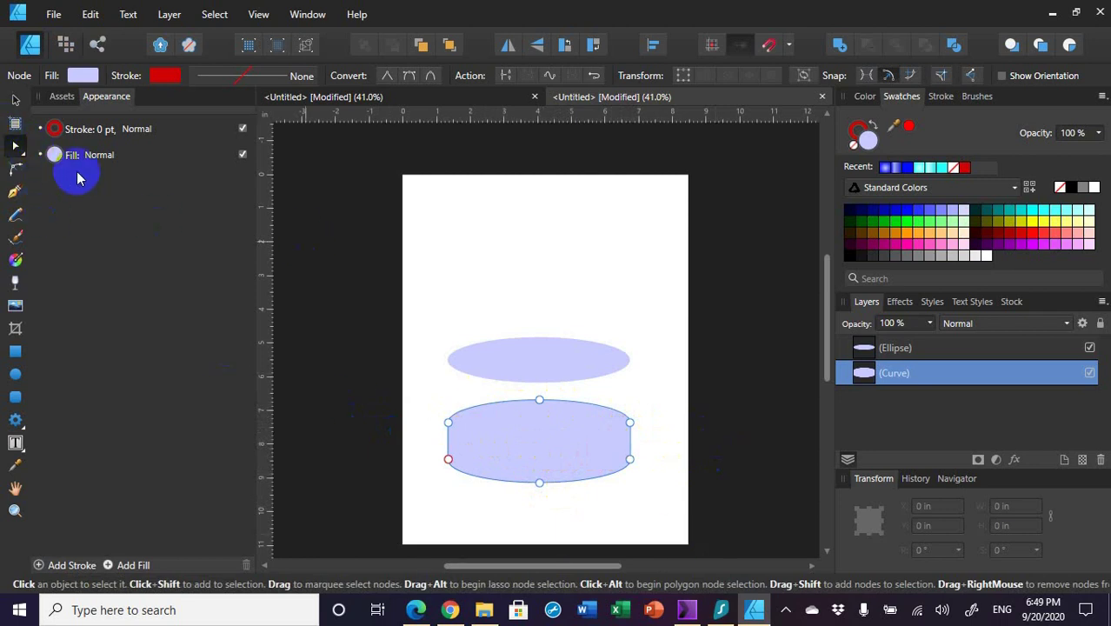
left_click(14, 100)
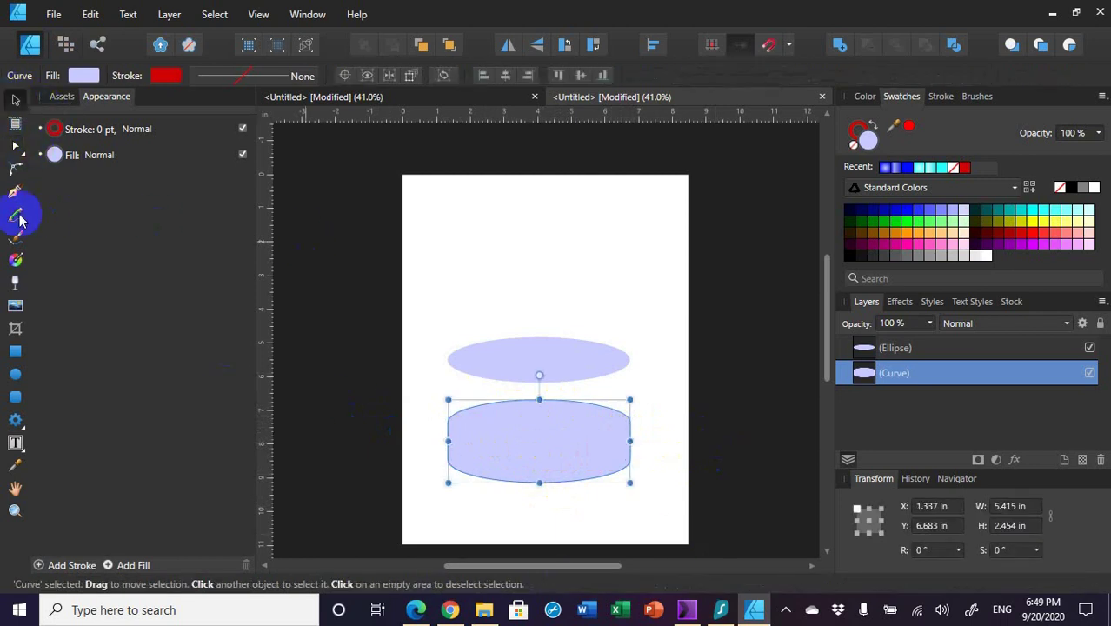
Apply a horizontal linear gradient fill across the cylinder body from its left side to its right side.
left_click(14, 261)
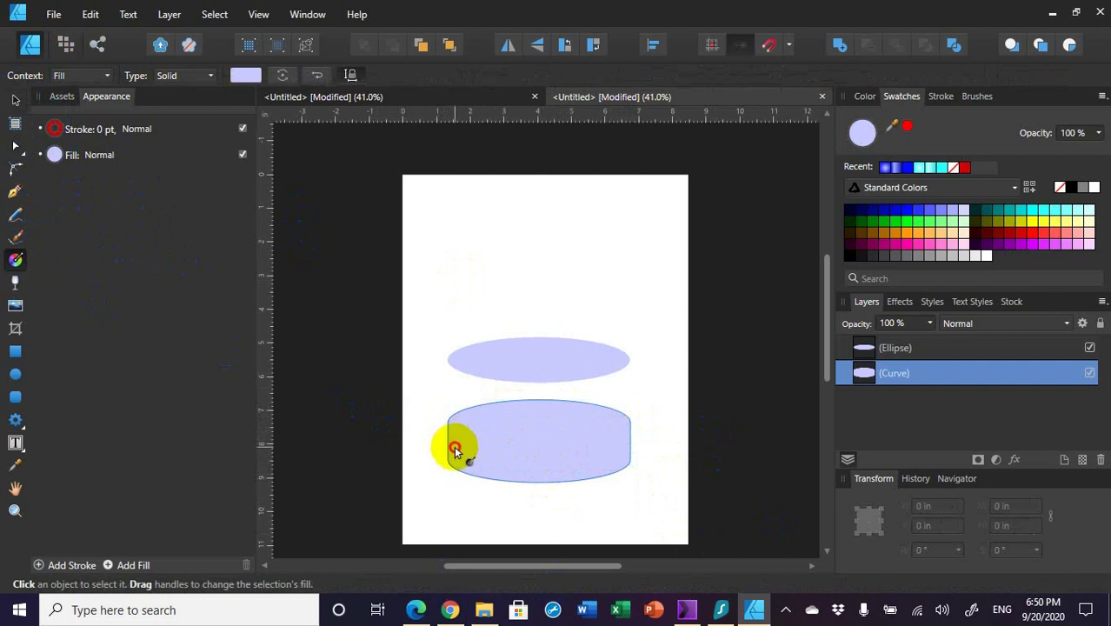
left_click_drag(454, 447, 617, 451)
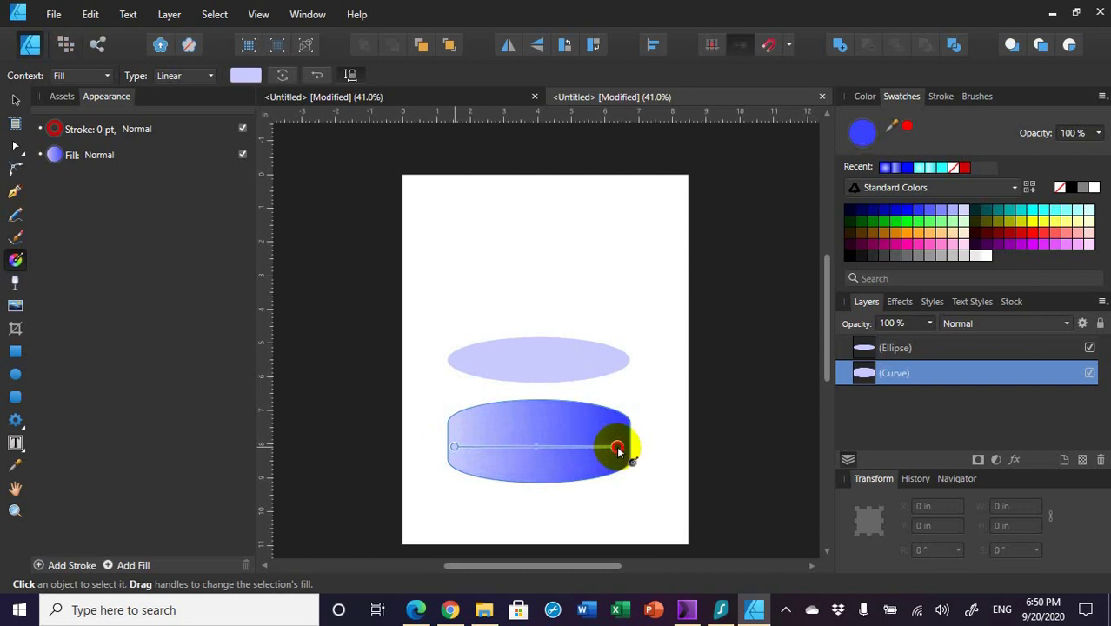
left_click(617, 449)
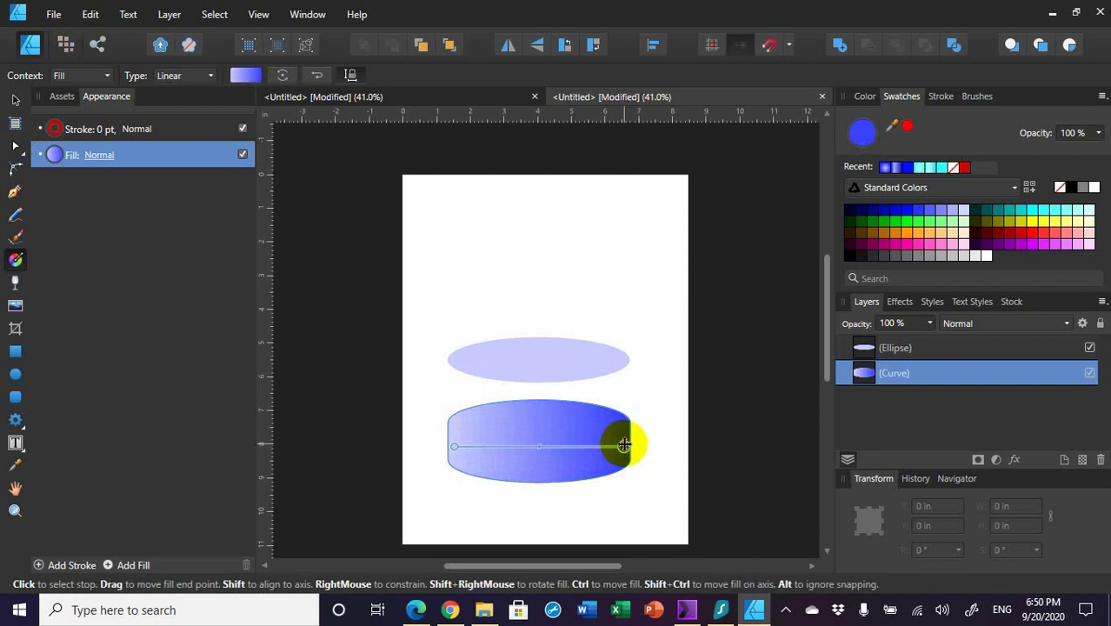
left_click_drag(526, 450, 446, 446)
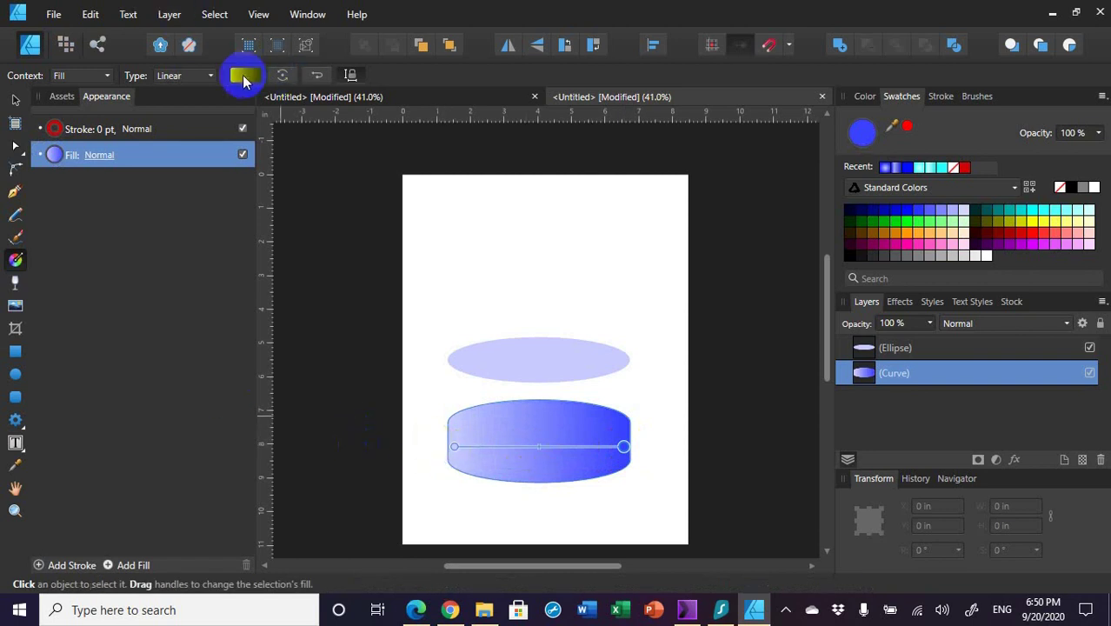
Add a stop at 22% to the cylinder body's gradient and set the start stop's color to H 244, S 100, L 50.
left_click(244, 76)
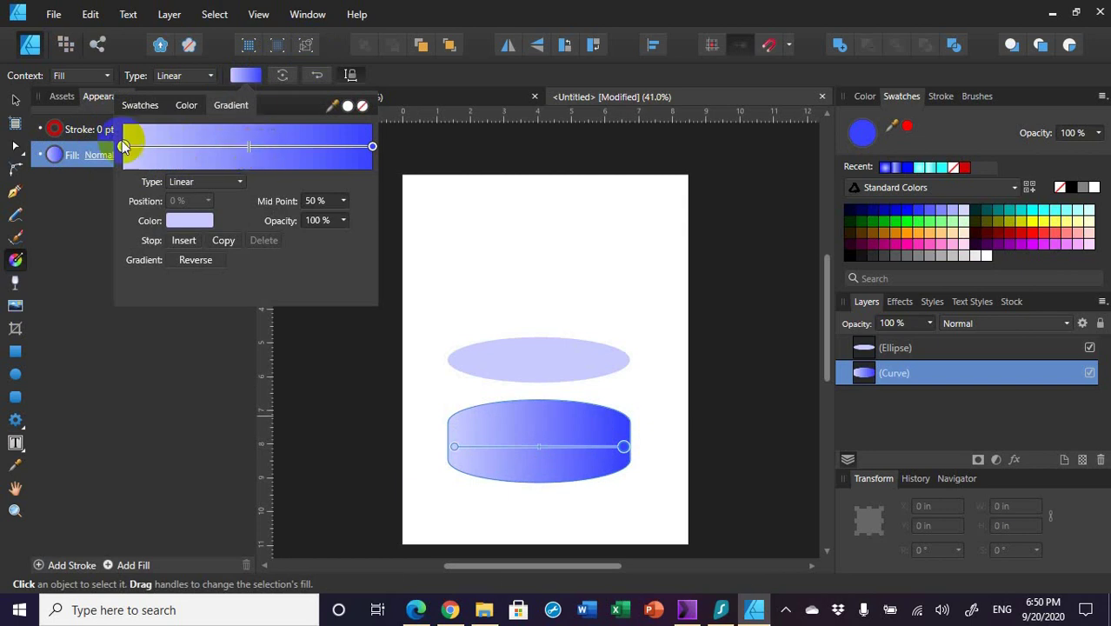
left_click(179, 148)
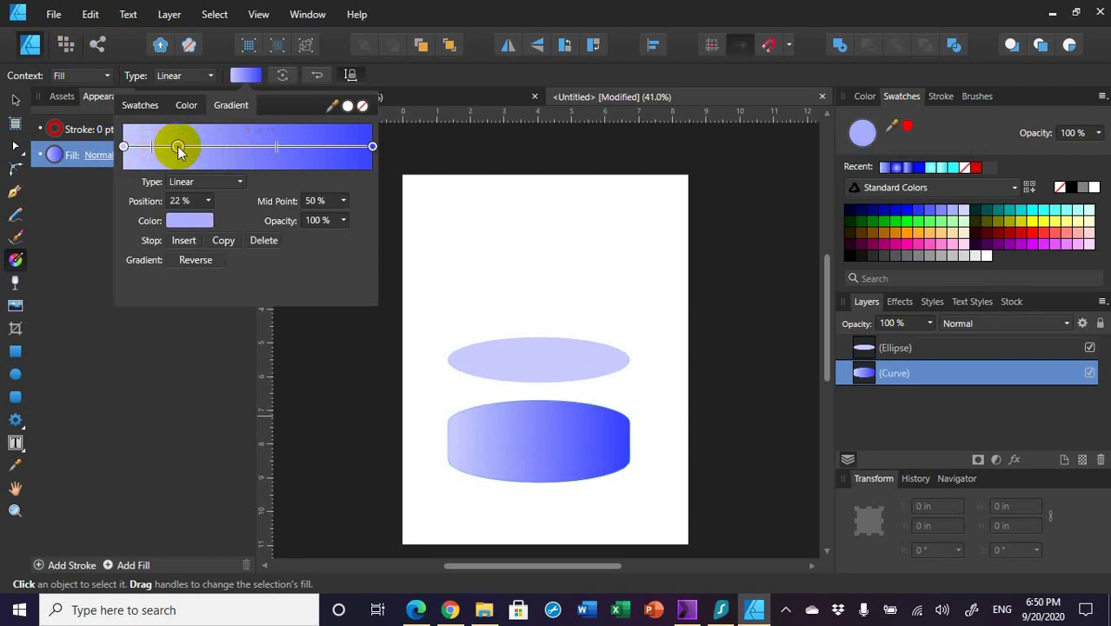
left_click(126, 146)
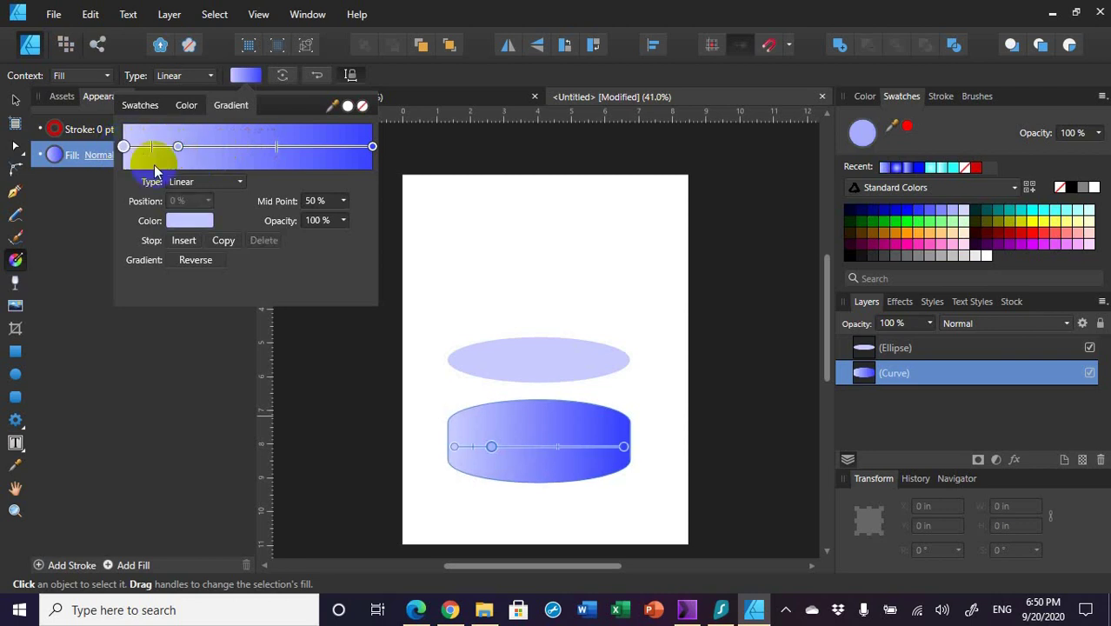
left_click(192, 223)
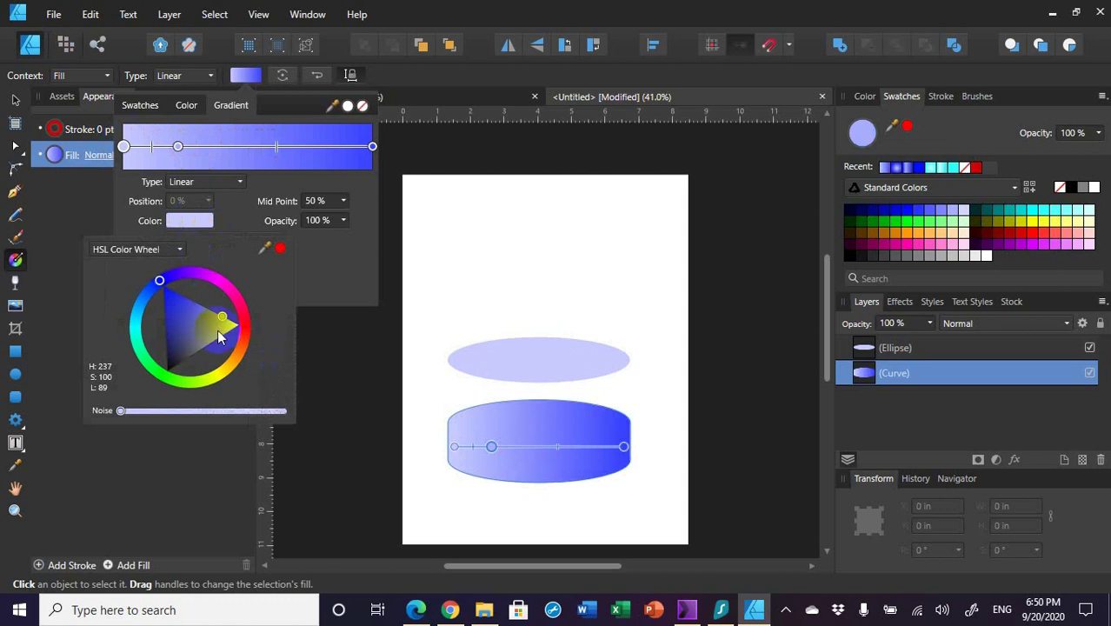
mouse_move(161, 280)
left_mouse_down()
mouse_move(228, 326)
mouse_move(174, 304)
mouse_move(167, 278)
left_mouse_up()
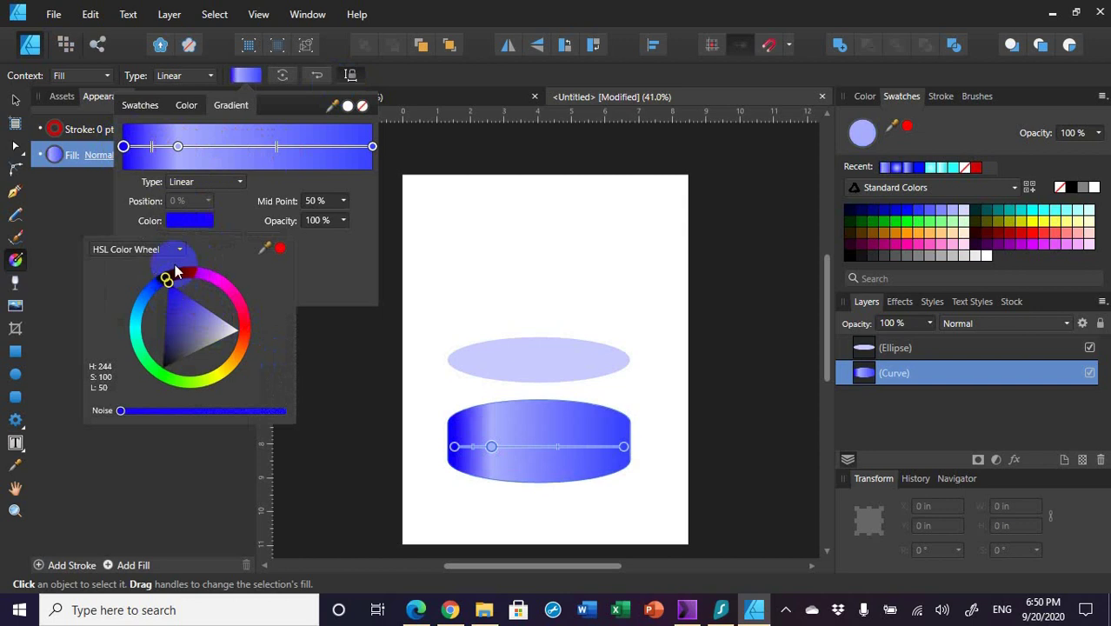
Lighten the 22% stop of the body's gradient to H 237, S 100, L 87.
left_click(182, 149)
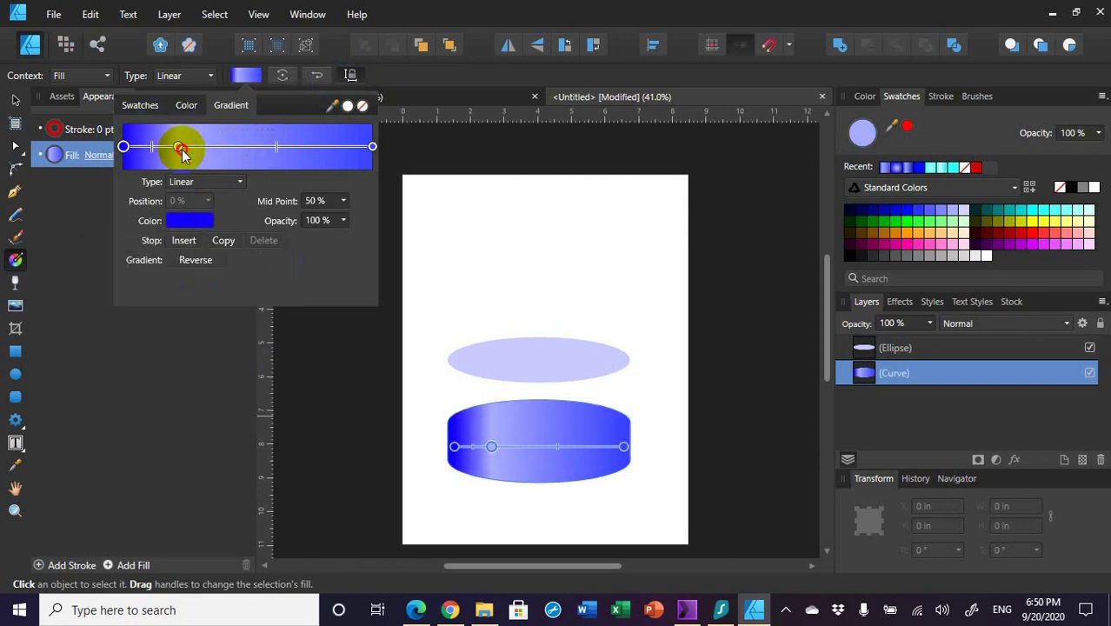
left_click(179, 148)
left_click(193, 220)
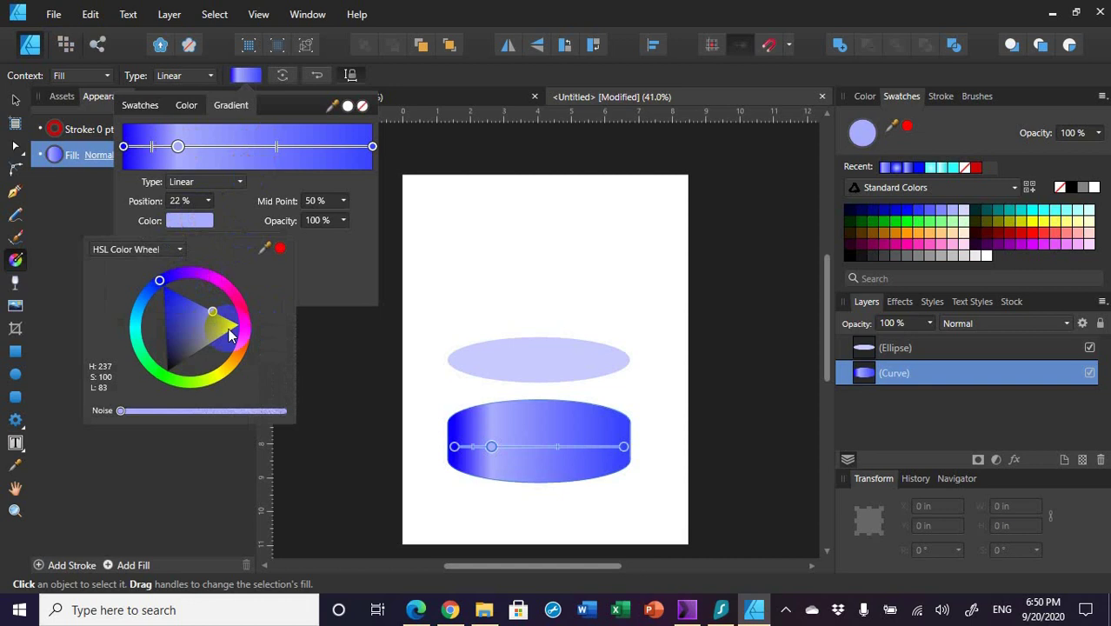
left_click_drag(217, 313, 220, 318)
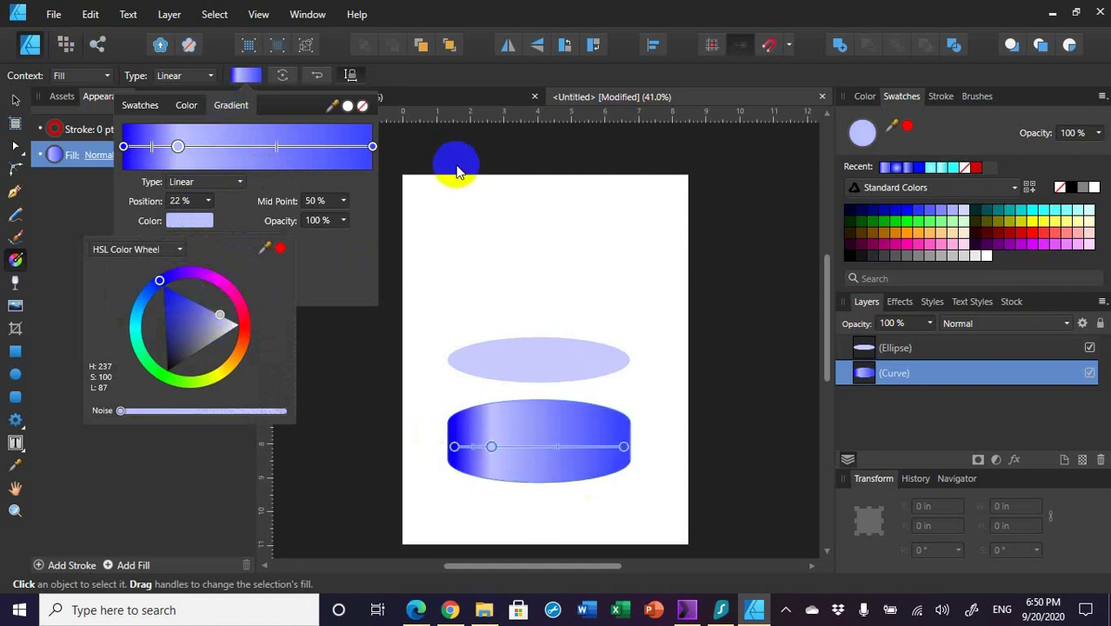
Darken the end stop of the body's gradient to H 235, S 98, L 49 and finish editing the fill.
left_click(372, 147)
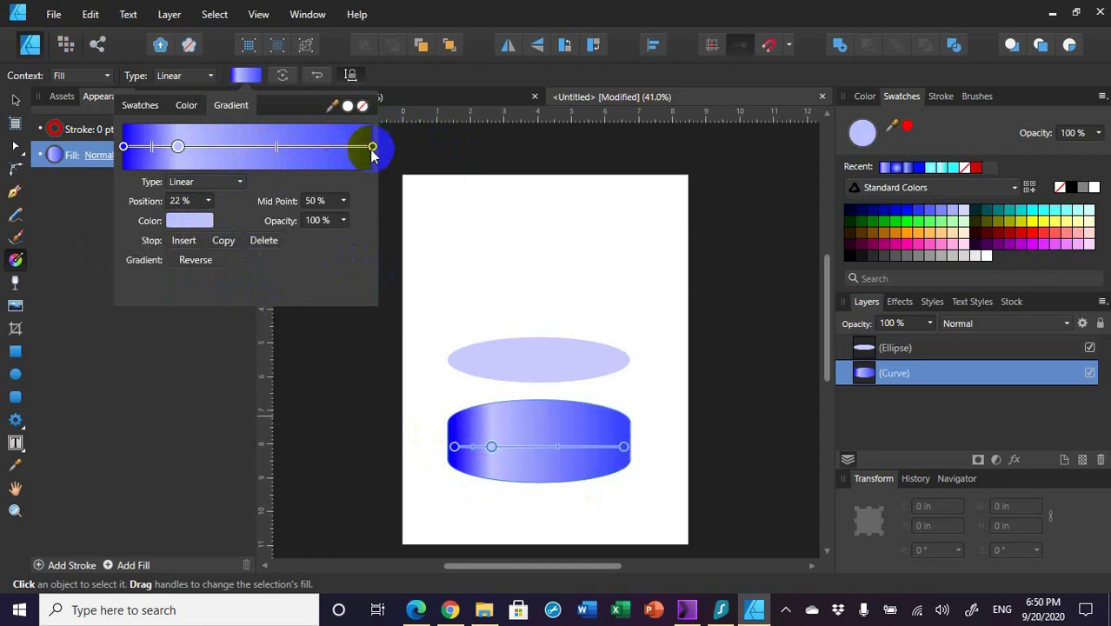
left_click(184, 221)
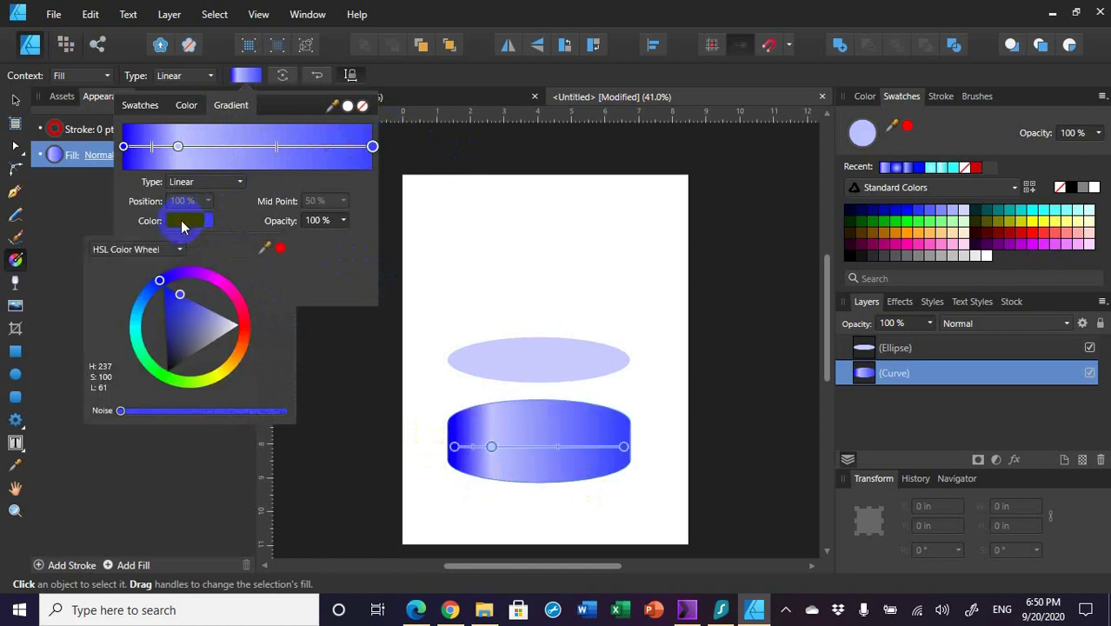
left_click_drag(159, 280, 161, 304)
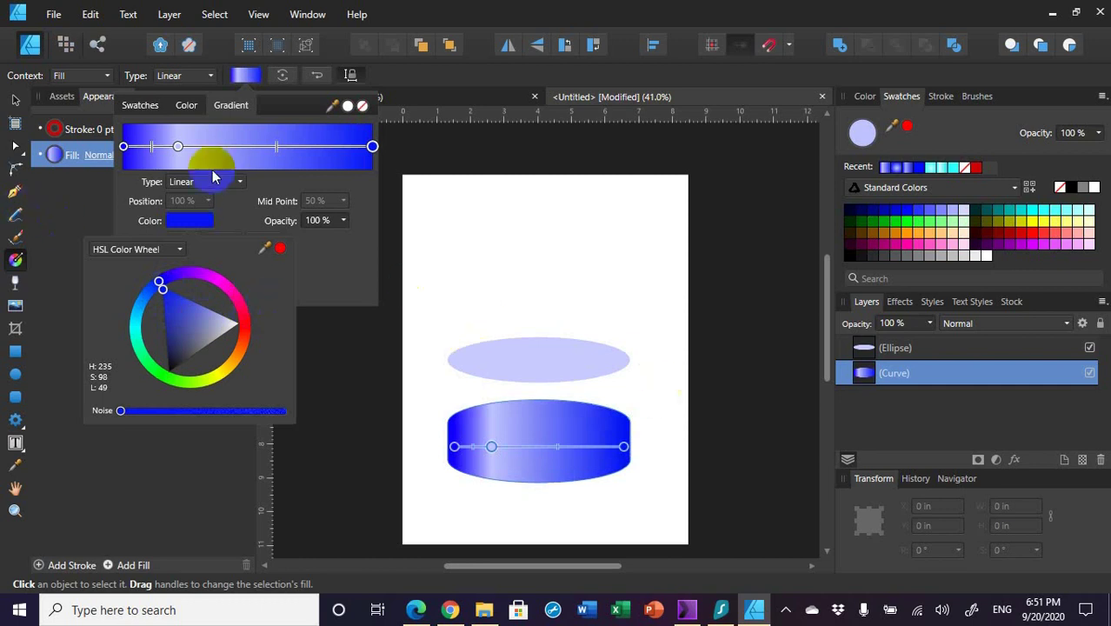
left_click(17, 101)
left_click(17, 100)
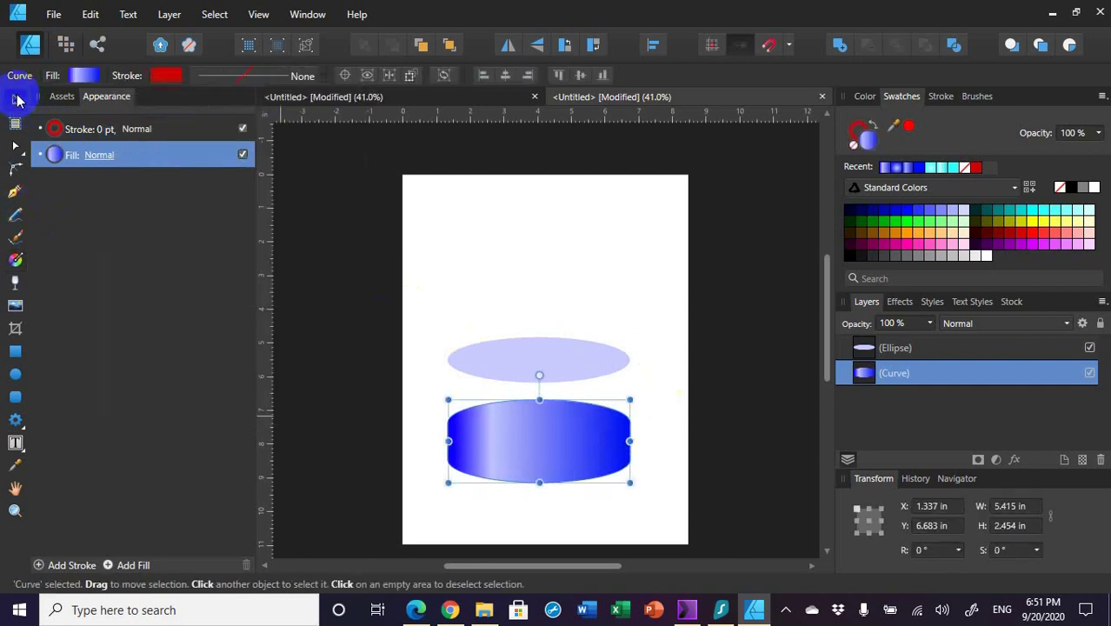
Apply a radial gradient fill to the upper ellipse, centered near its lower-left edge and extending to near its lower-right edge.
left_click(574, 358)
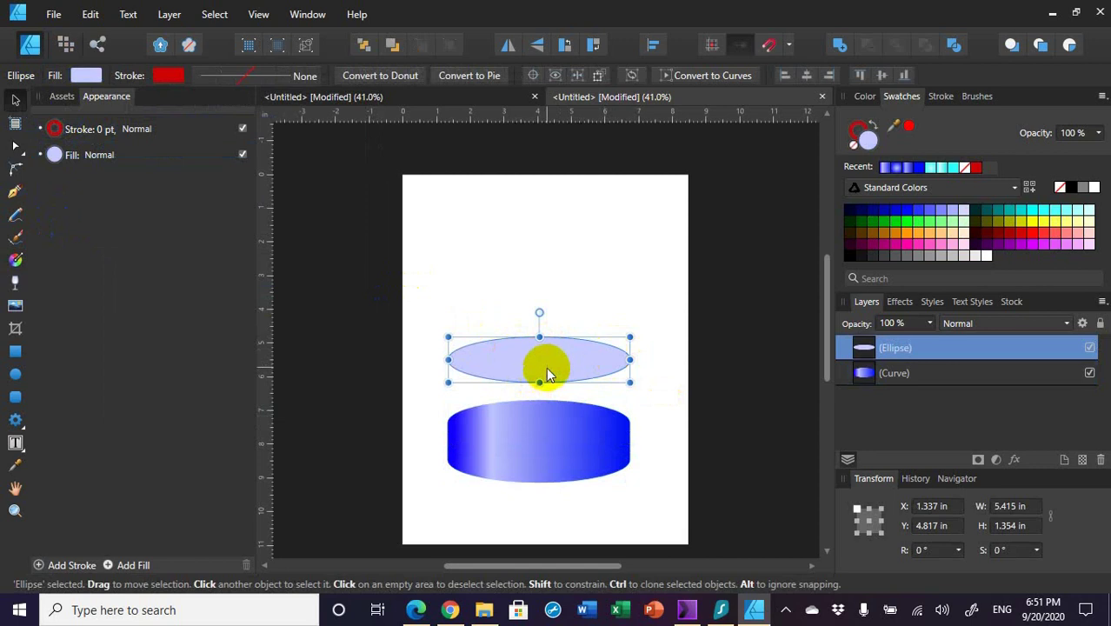
left_click(56, 158)
left_click(16, 259)
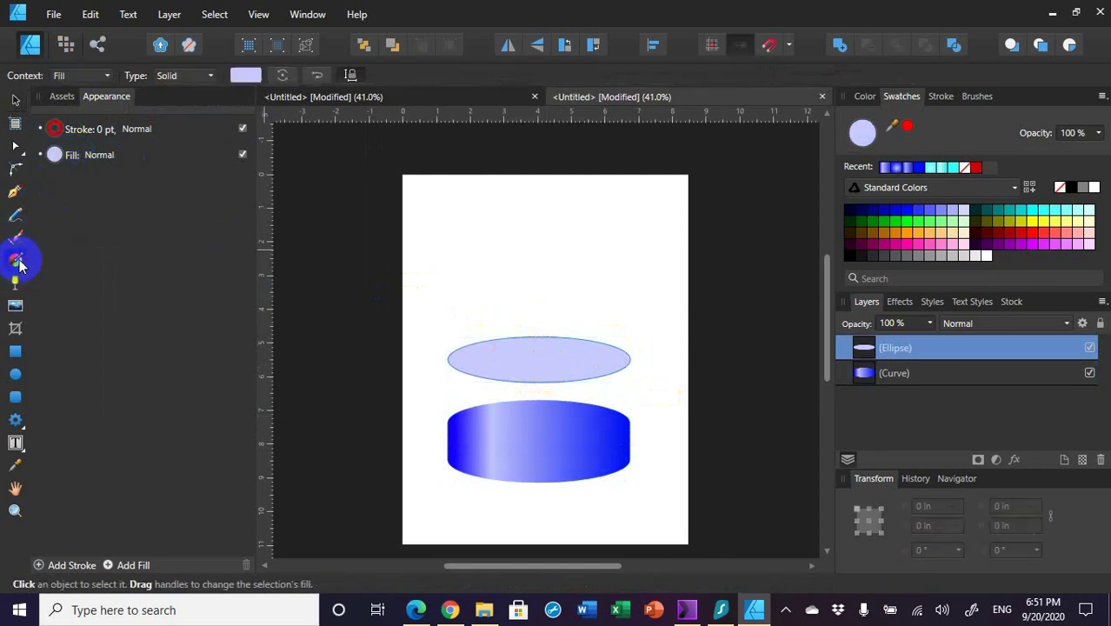
left_click(107, 76)
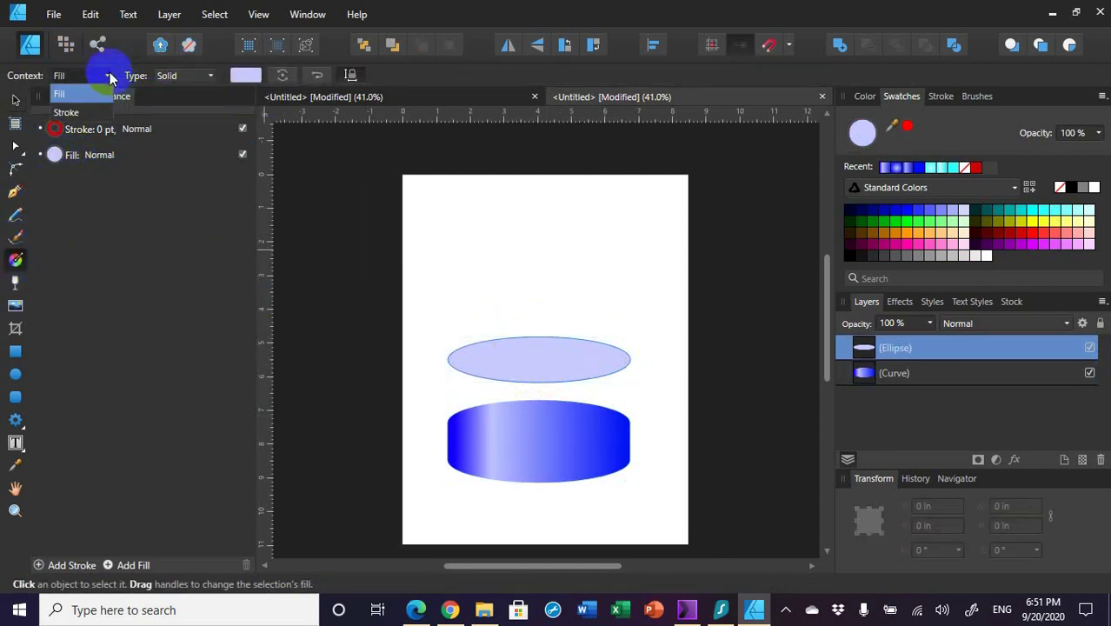
left_click(109, 77)
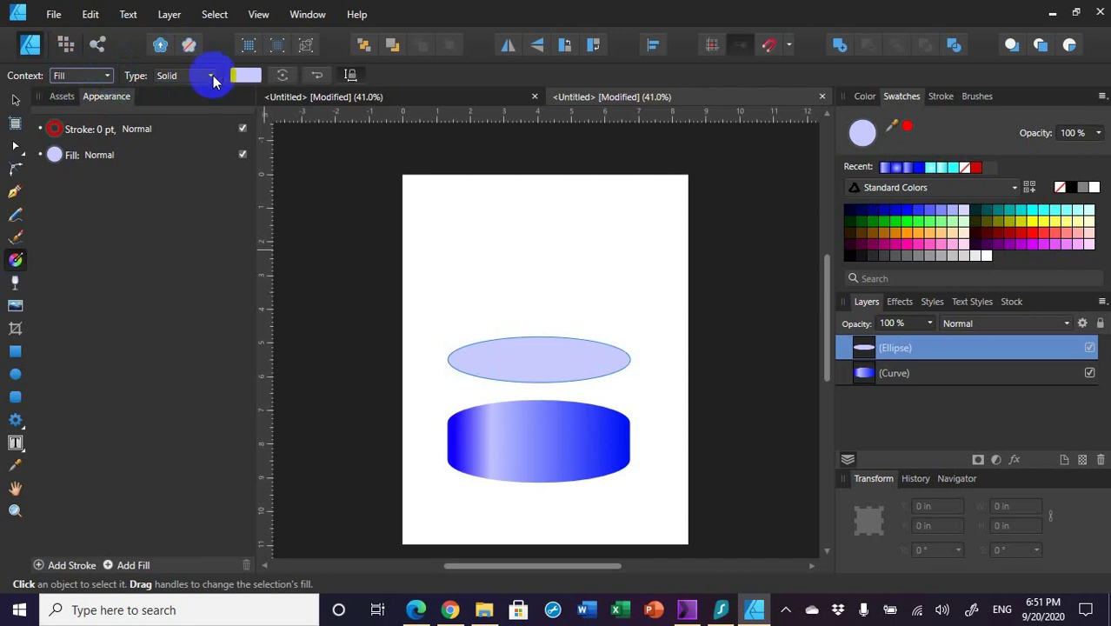
left_click(212, 76)
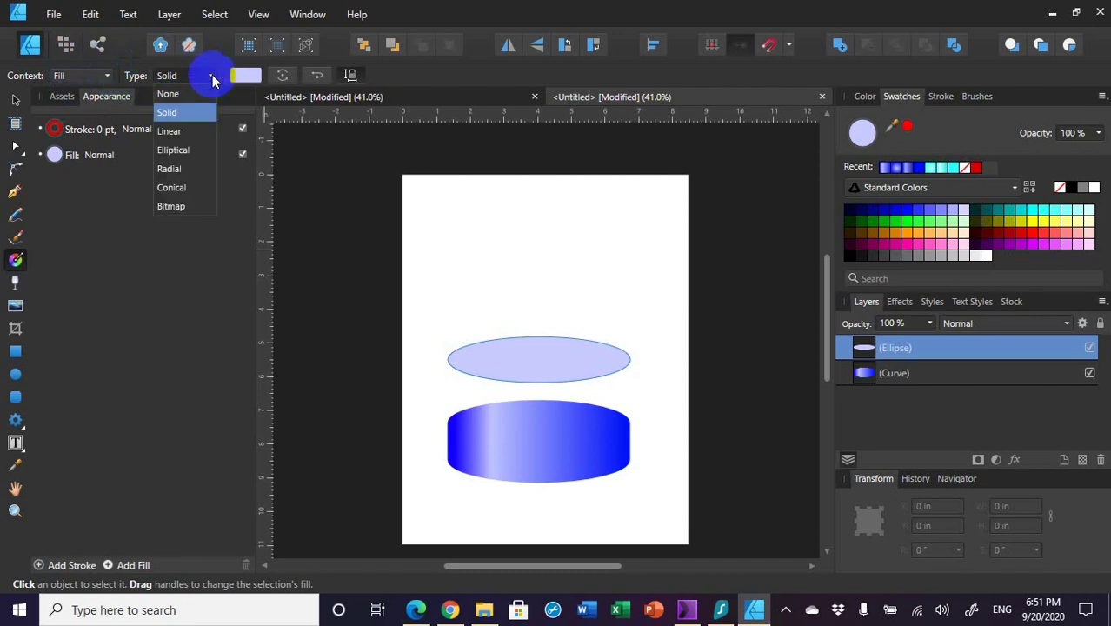
left_click(190, 169)
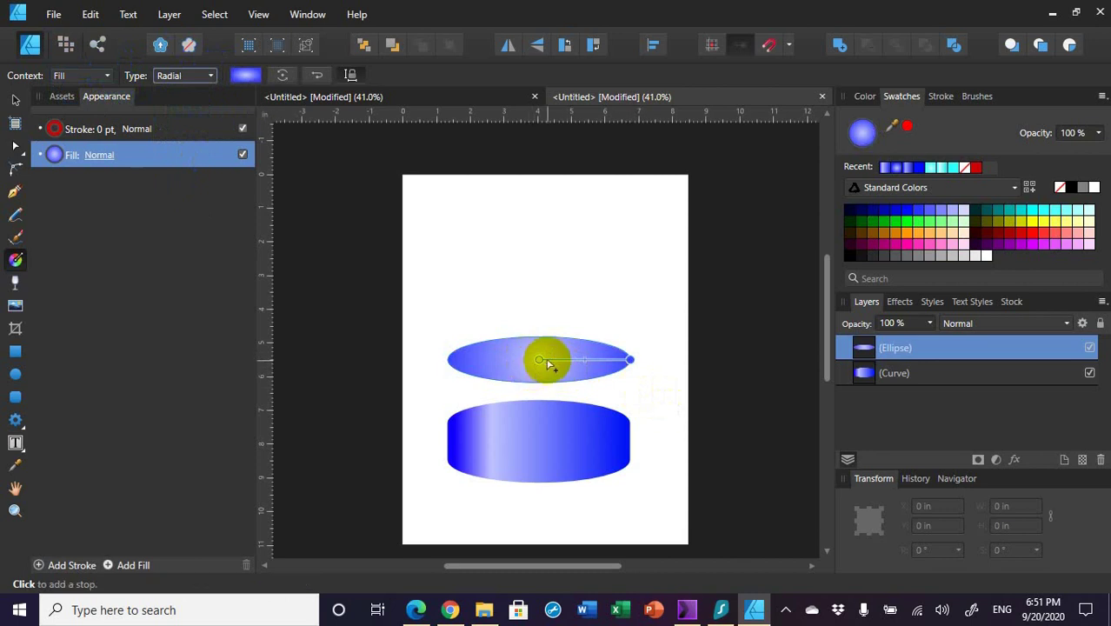
left_click_drag(547, 365, 491, 374)
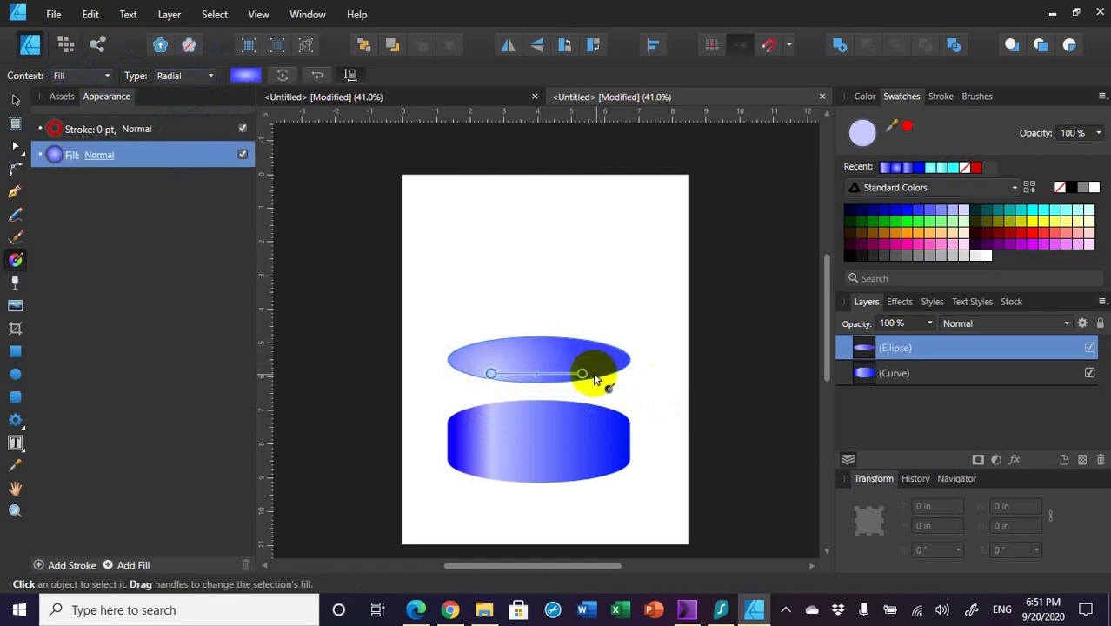
left_click_drag(583, 373, 615, 376)
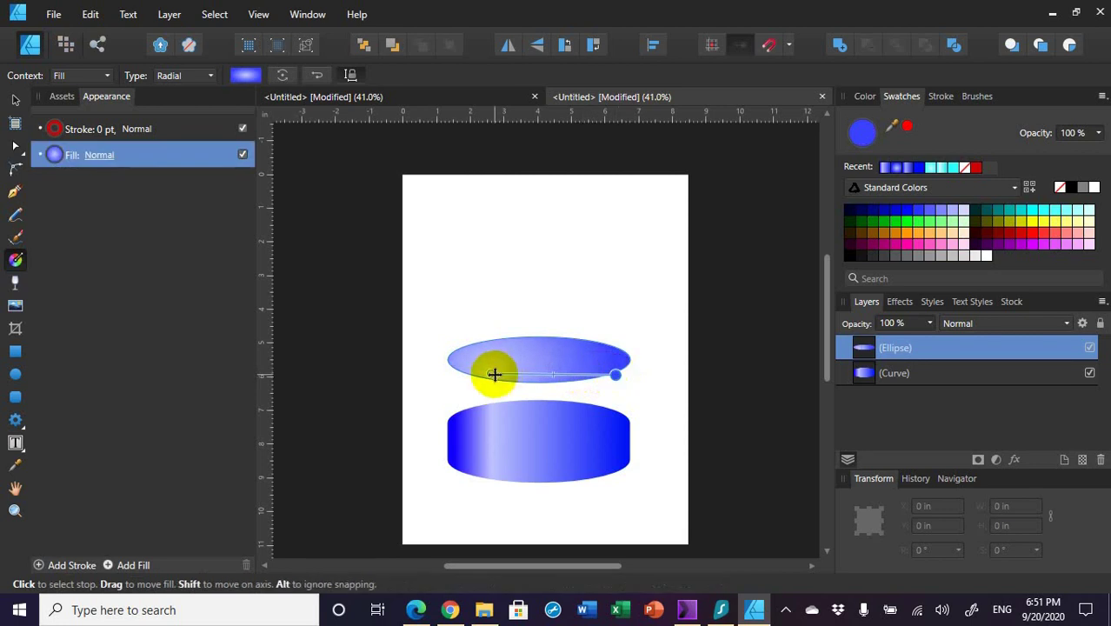
Adjust the ellipse's radial gradient, keeping a light blue start stop and setting the end stop to H 237, S 100, L 64.
left_click(249, 76)
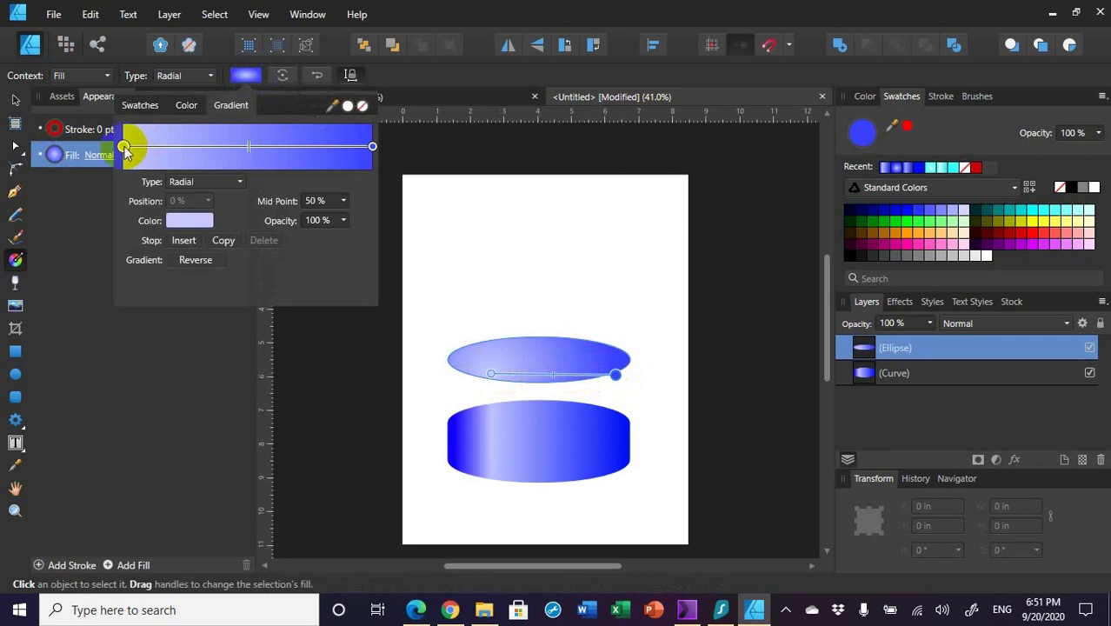
left_click(180, 221)
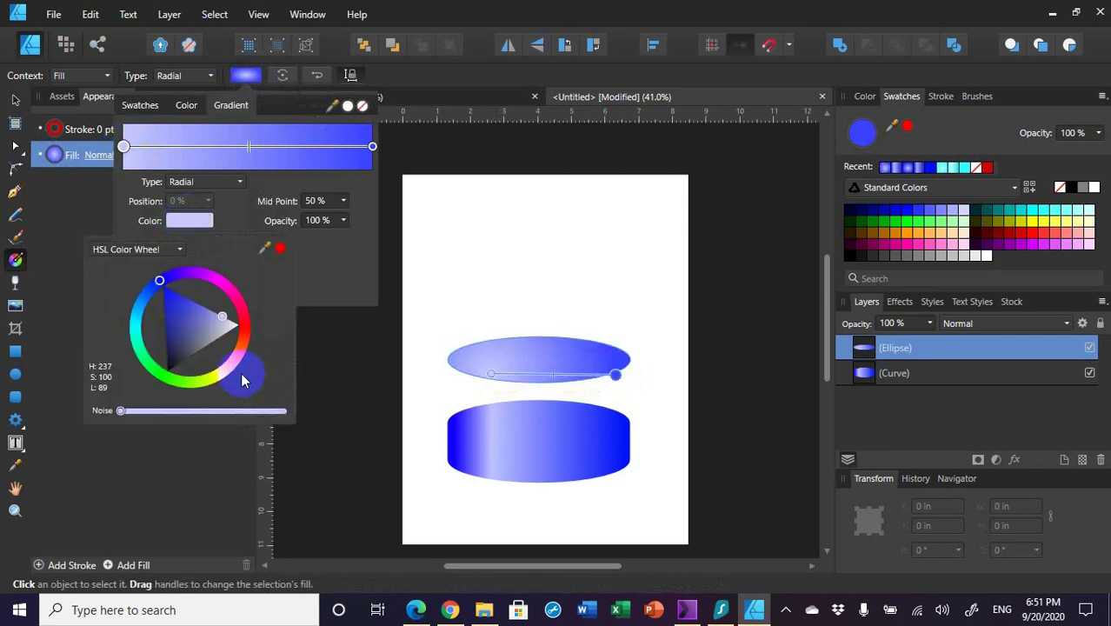
left_click(222, 318)
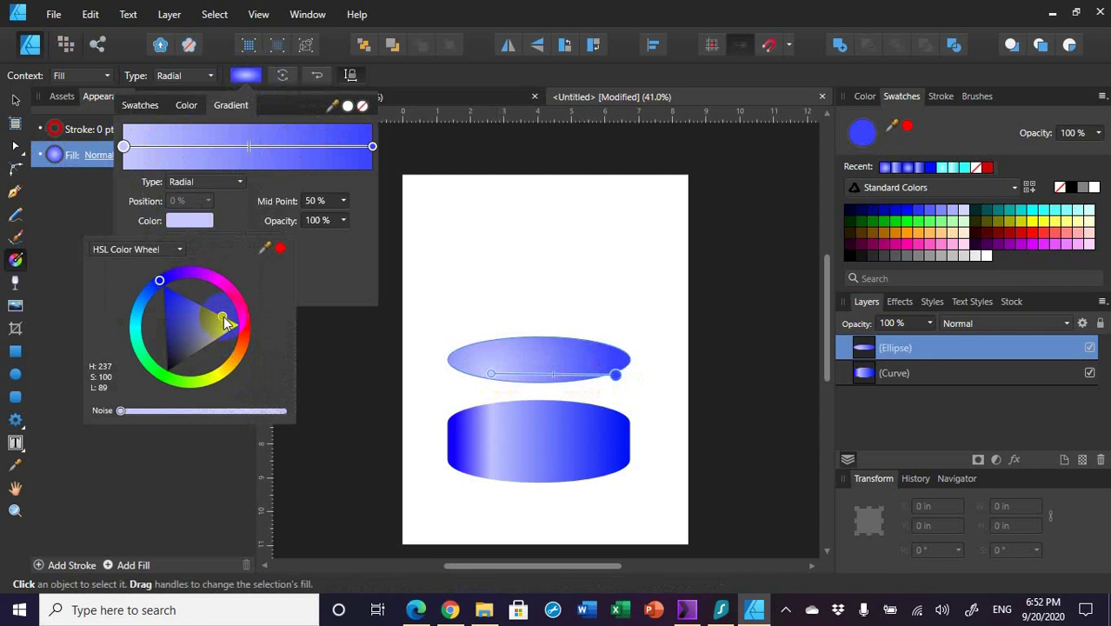
left_click(372, 146)
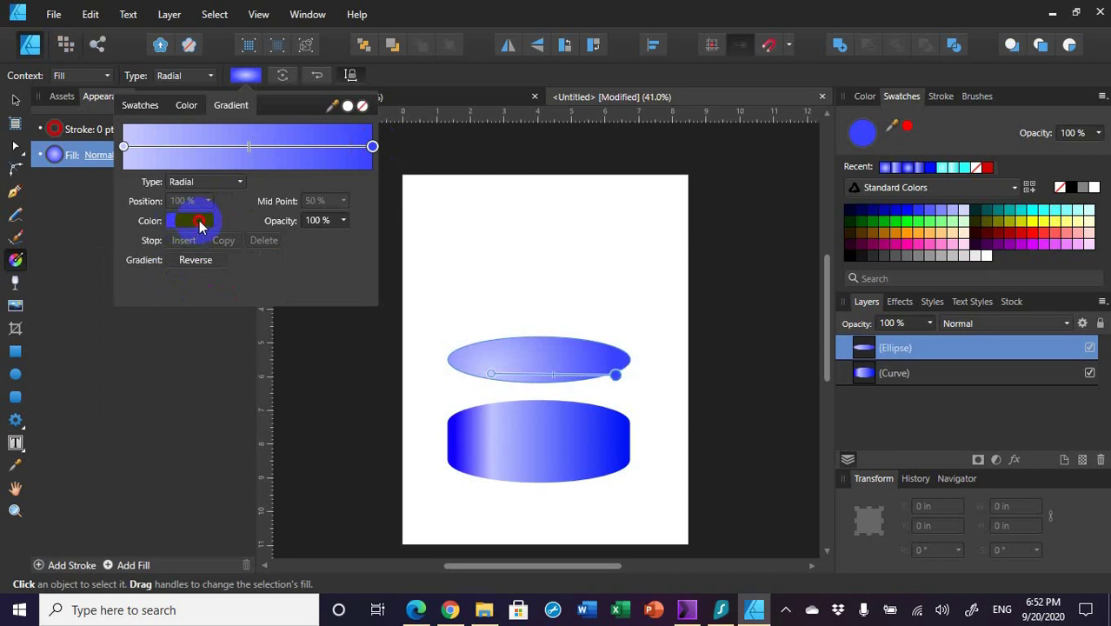
left_click(199, 222)
left_click(180, 300)
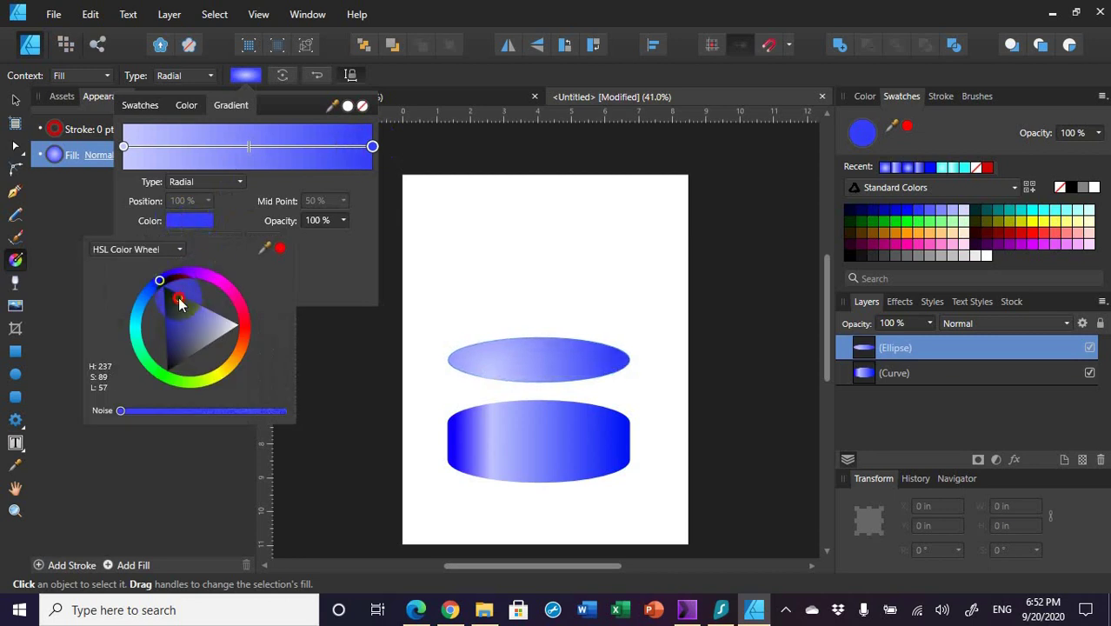
mouse_move(180, 302)
left_mouse_down()
mouse_move(166, 310)
mouse_move(186, 301)
mouse_move(159, 283)
mouse_move(188, 300)
left_mouse_up()
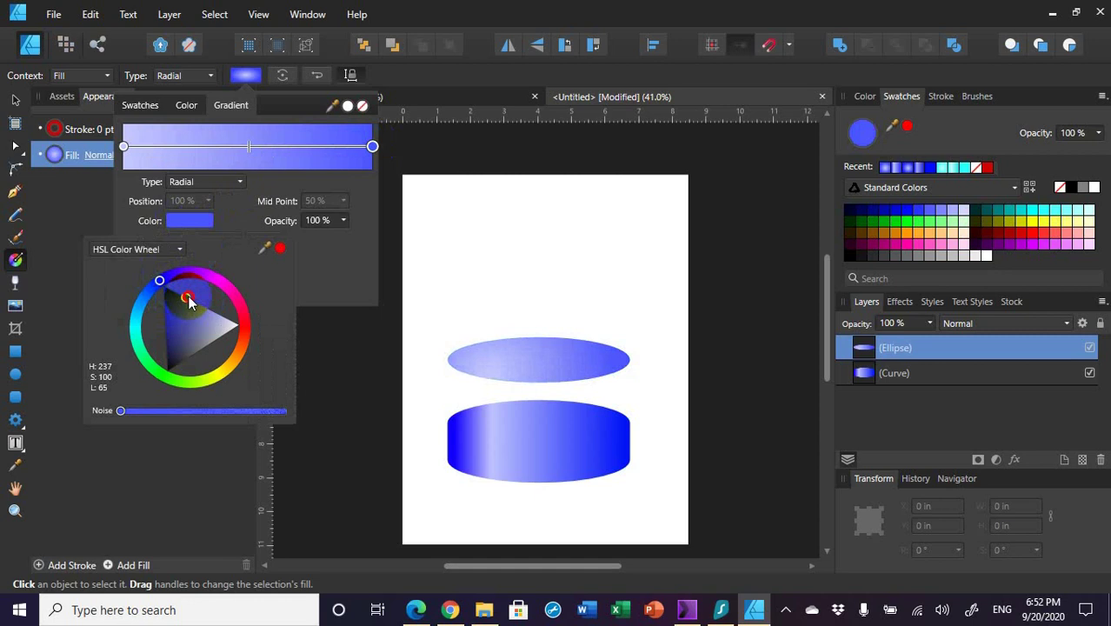
left_click_drag(187, 298, 189, 298)
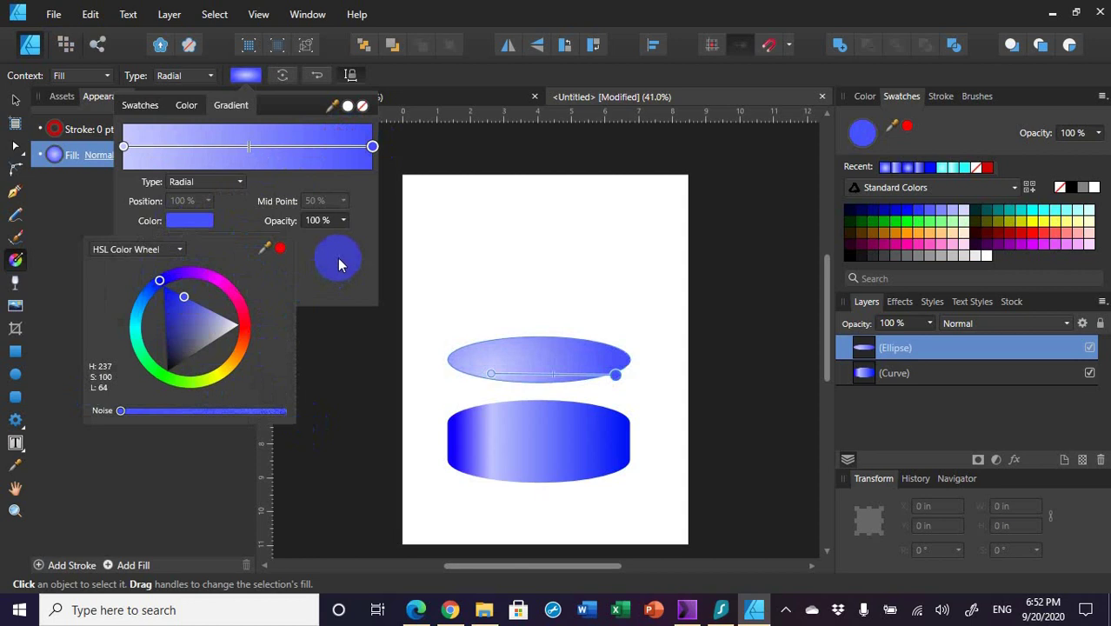
left_click(149, 154)
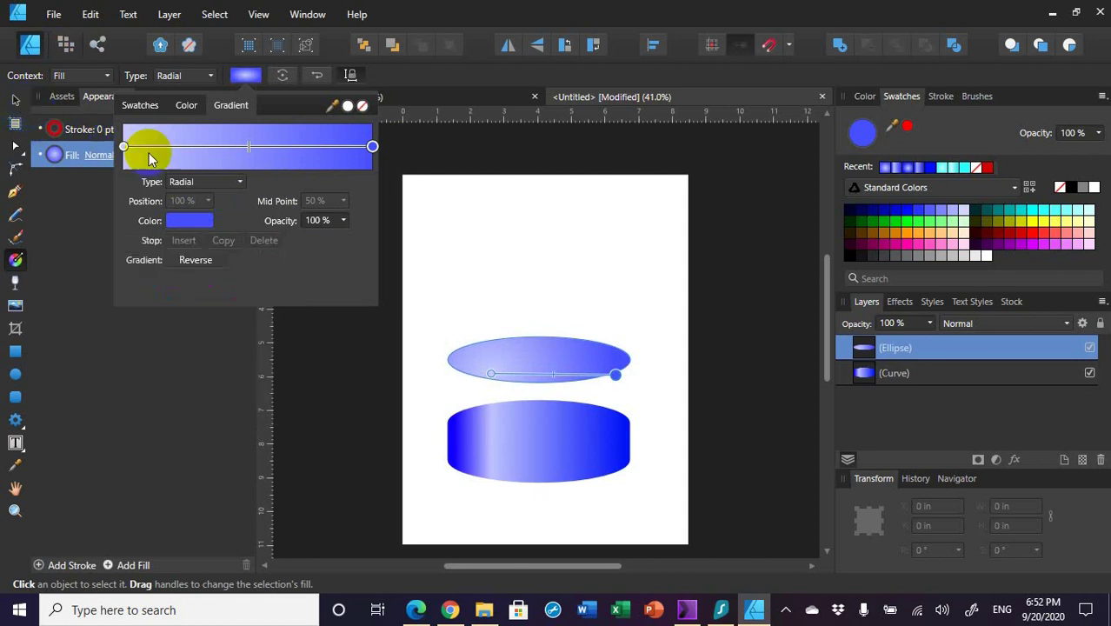
Nudge the ellipse straight down onto the top of the cylinder body, to Y 6.717 in.
left_click(14, 101)
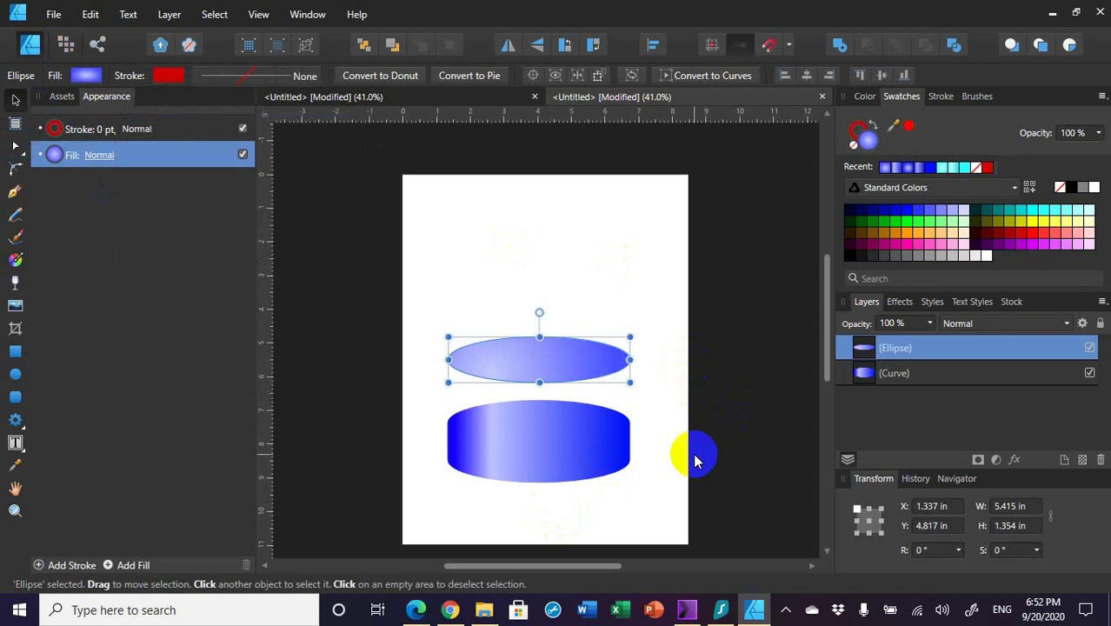
key("Down")
key("Down")
key("Down")
key("Down")
key("Down")
key("Down")
key("Down")
key("Down")
key("Down")
key("Down")
key("Down")
key("Down")
key("Down")
key("Down")
key("Down")
key("Down")
key("Down")
key("Down")
key("Down")
key("Down")
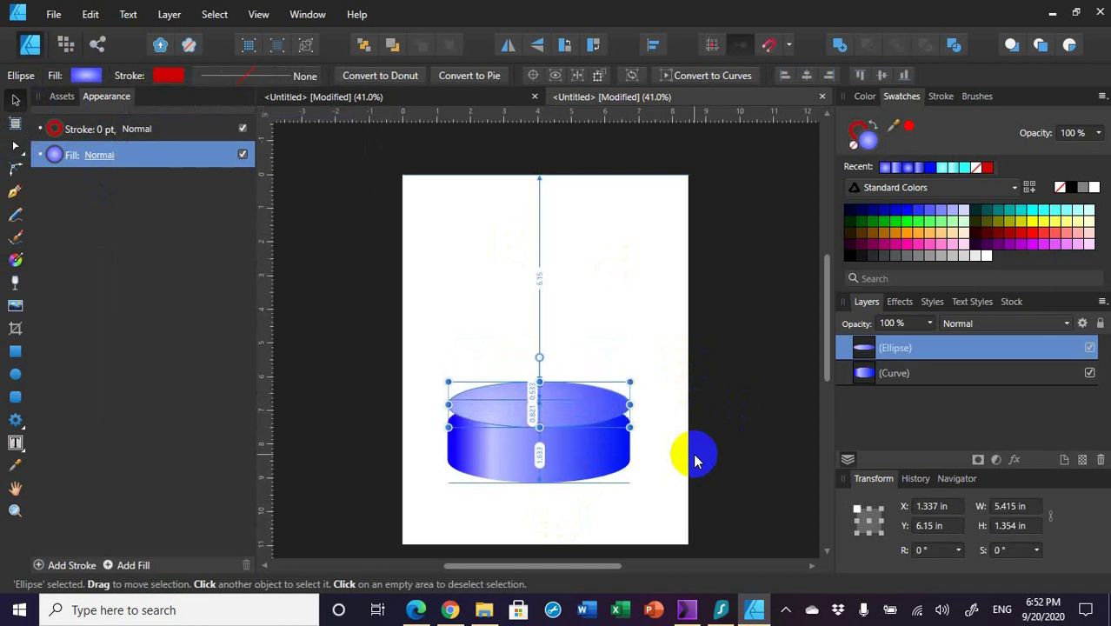
key("Down")
key("Down")
key("Down")
key("Down")
key("Down")
key("Down")
key("Down")
key("Down")
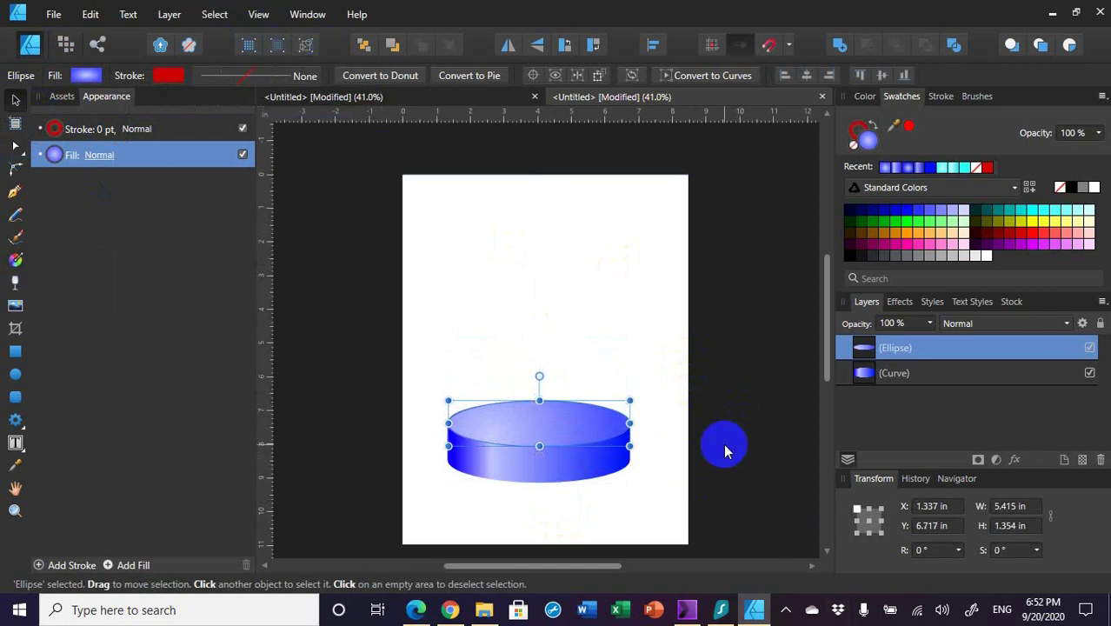
Switch to Outline view mode and nudge the ellipse up to Y 6.703 in to match the body's top edge.
left_click(258, 14)
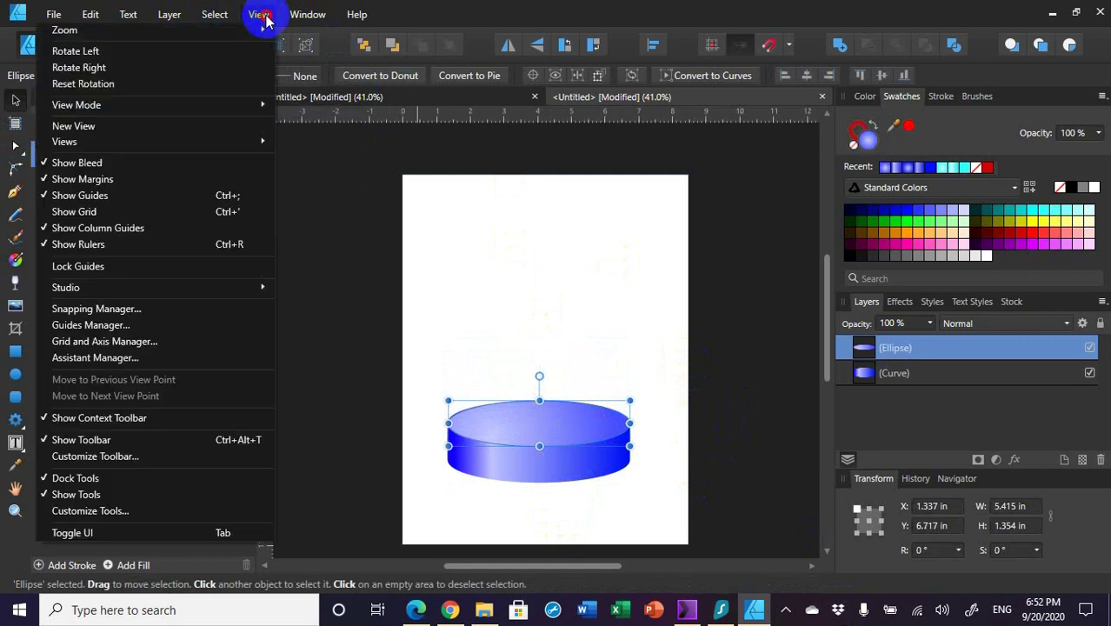
mouse_move(240, 104)
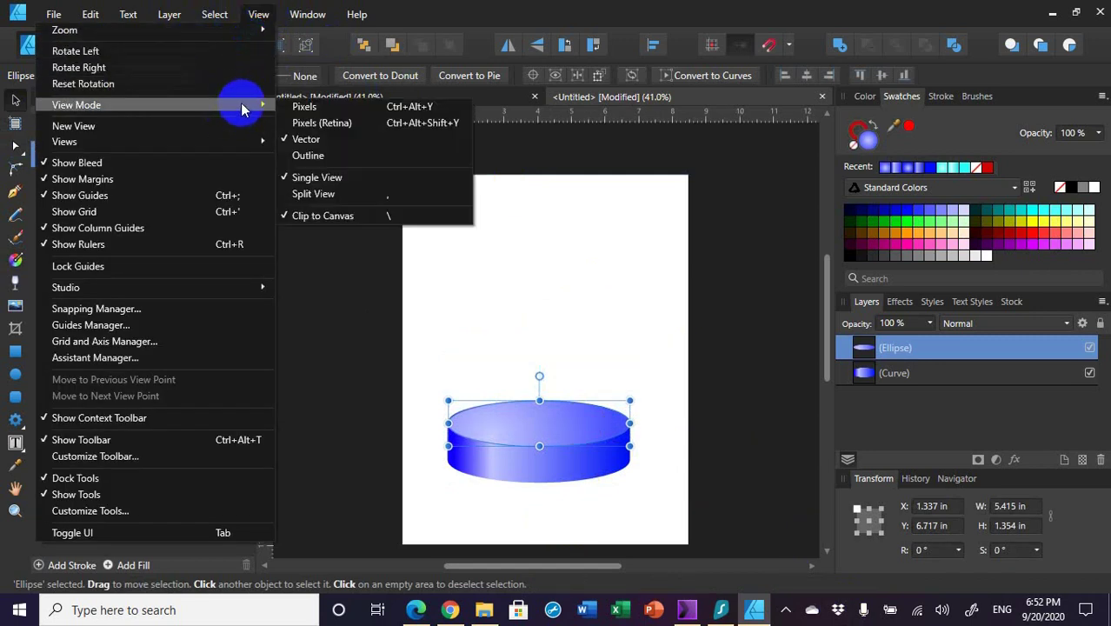
left_click(323, 156)
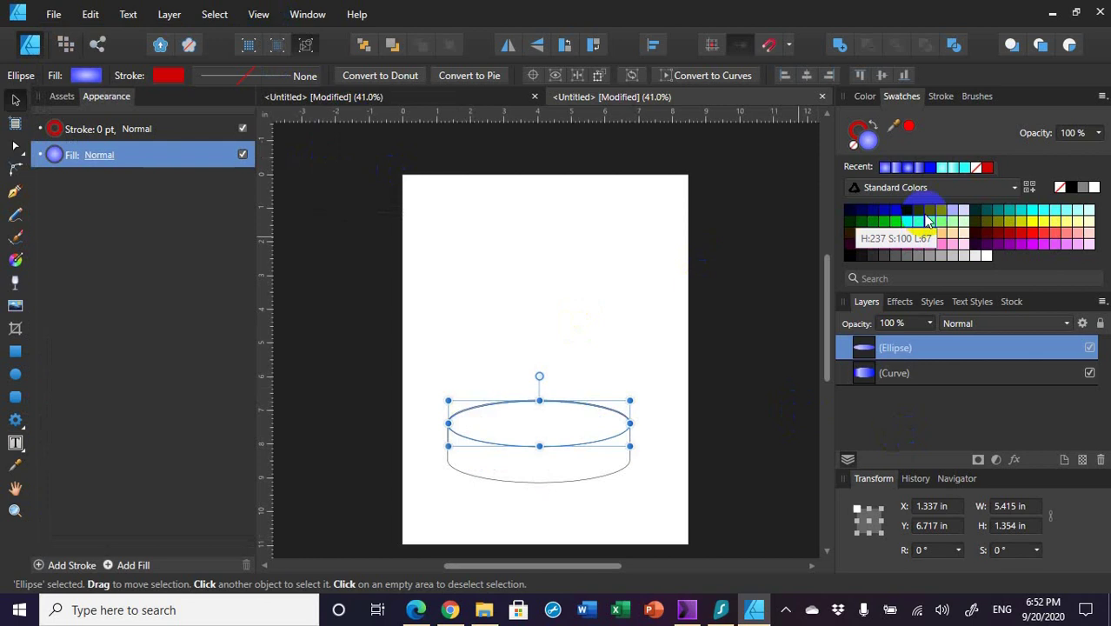
key("Up")
key("Up")
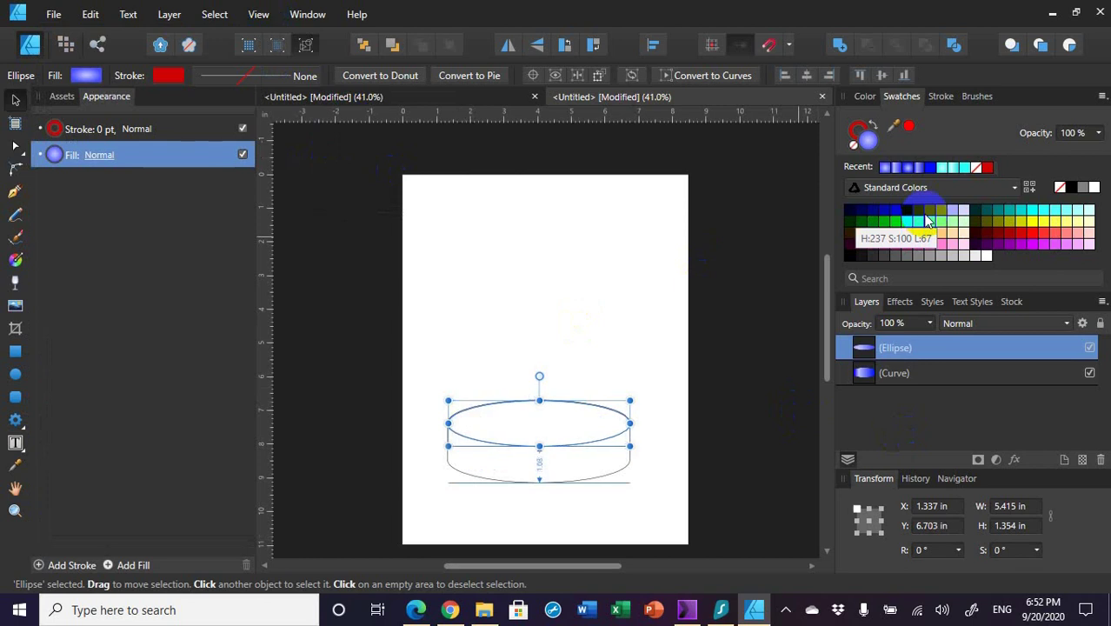
Nudge the ellipse up to Y 6.697 in and switch the view mode from Outline to Vector.
key("Up")
key("Up")
key("Down")
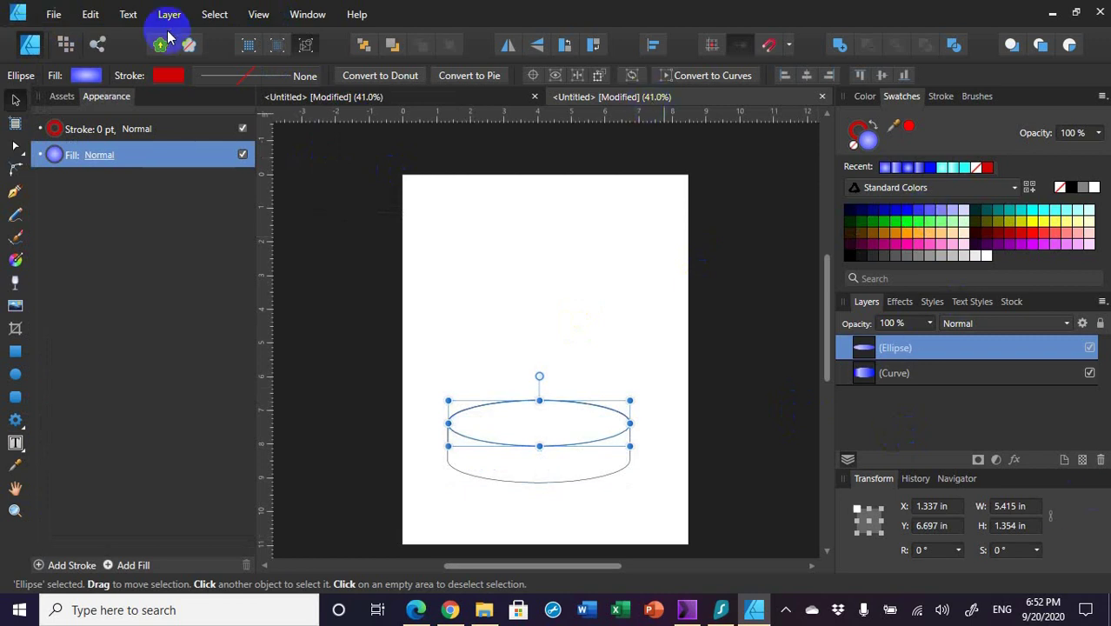
left_click(260, 17)
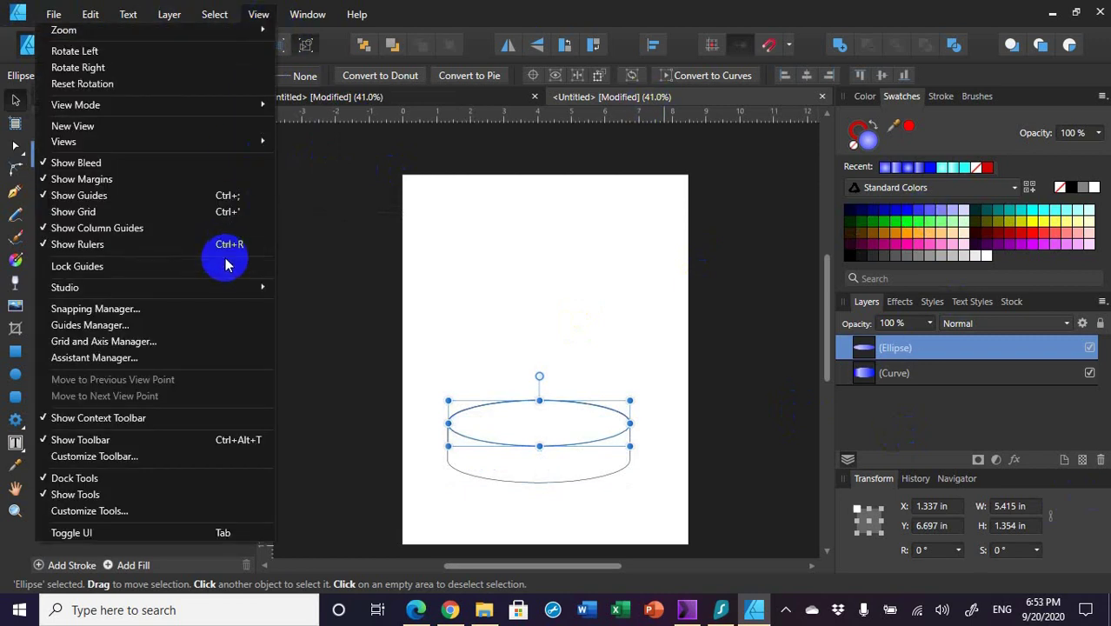
mouse_move(180, 109)
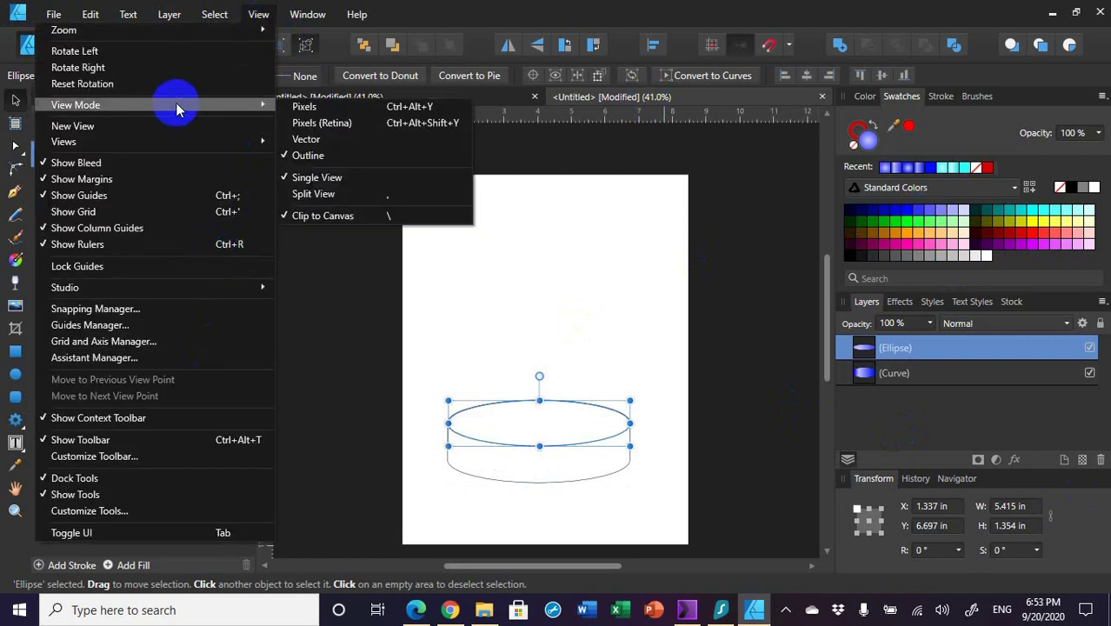
left_click(334, 140)
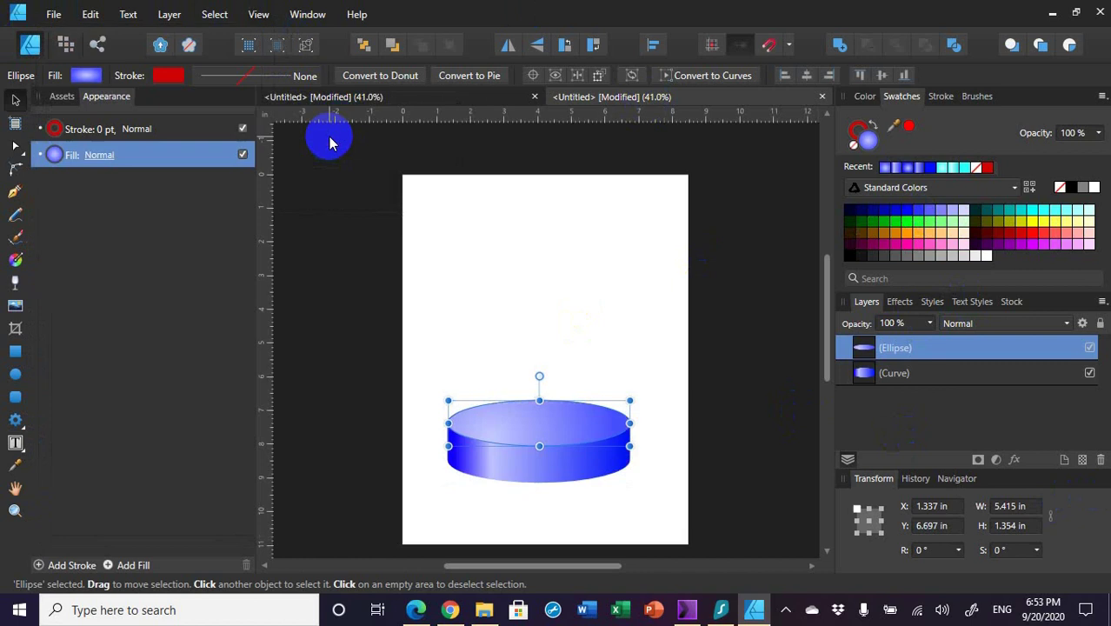
Move the ellipse and body curve together to the upper part of the page, at about X 1.264 in, Y 0.978 in.
left_click(467, 308)
left_click_drag(427, 358, 691, 507)
left_click_drag(531, 448, 547, 260)
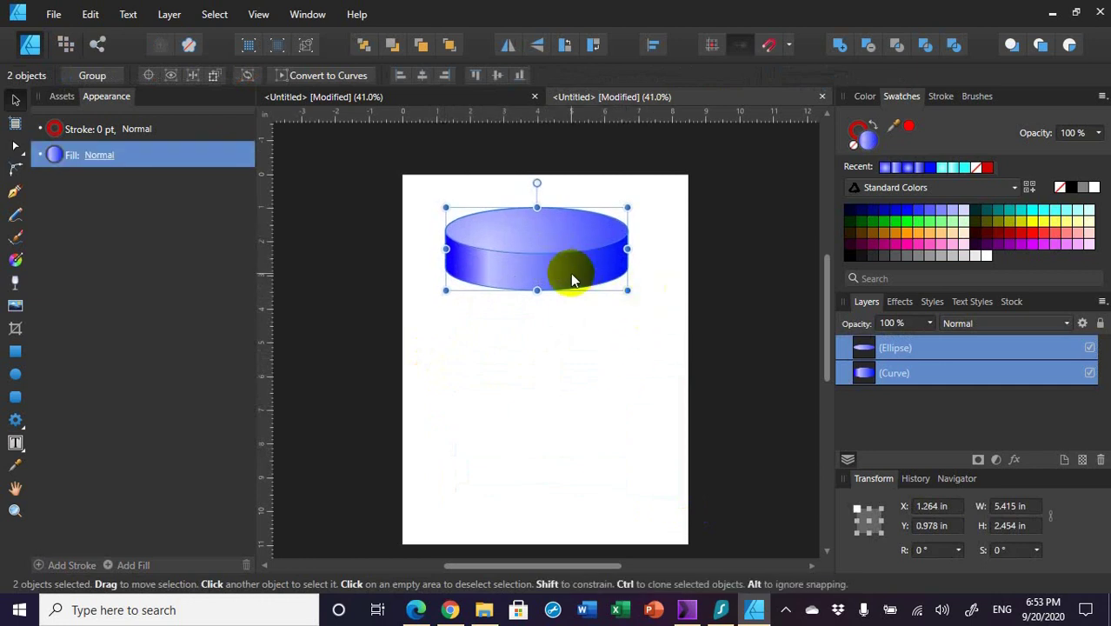
left_click(649, 348)
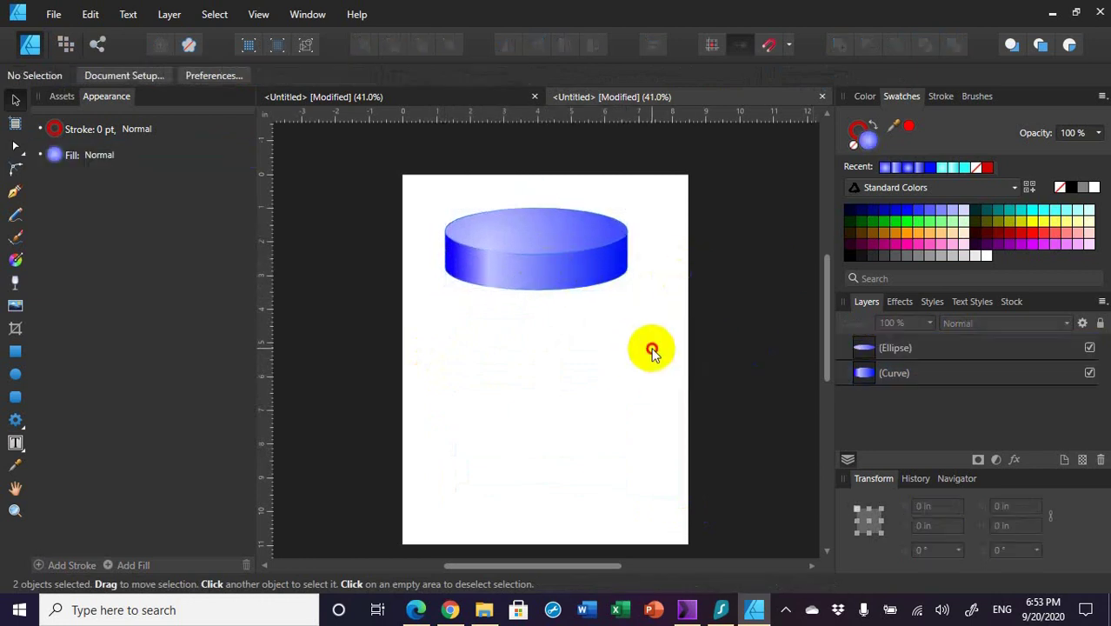
Lengthen the cylinder body by moving the curve's three lower nodes down with the Node tool, making the curve about 8.159 in high.
left_click(539, 278)
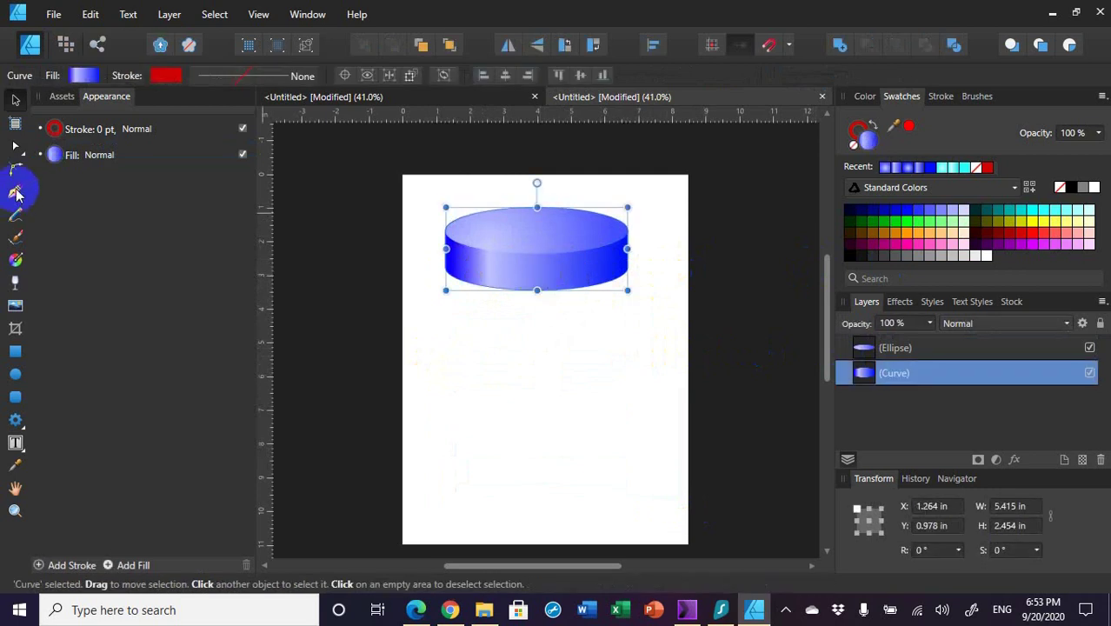
left_click(16, 143)
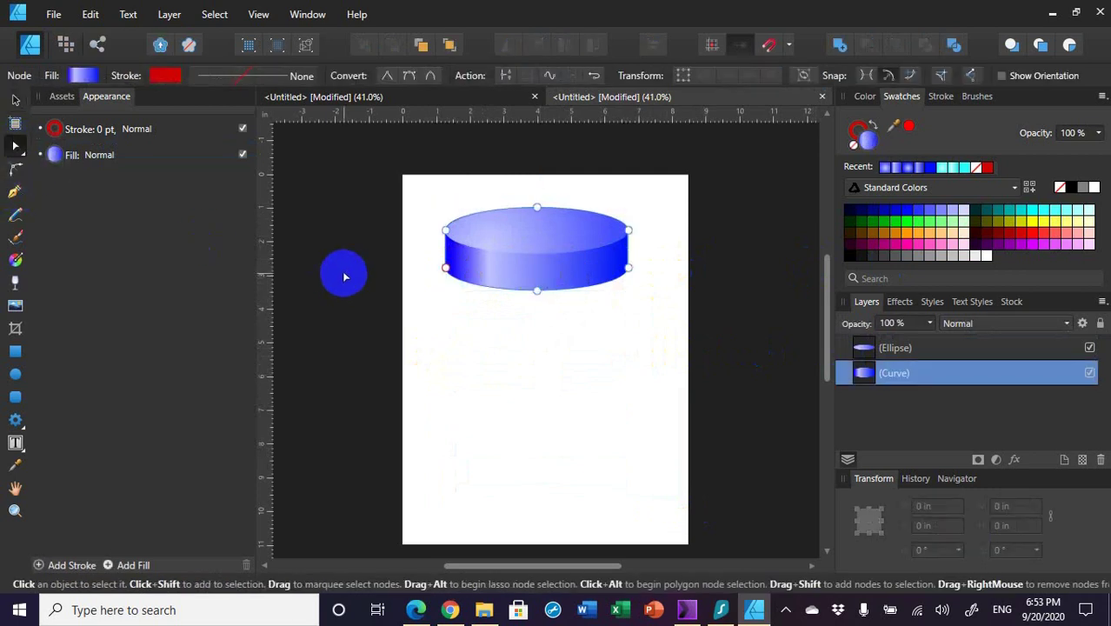
left_click_drag(433, 255, 679, 307)
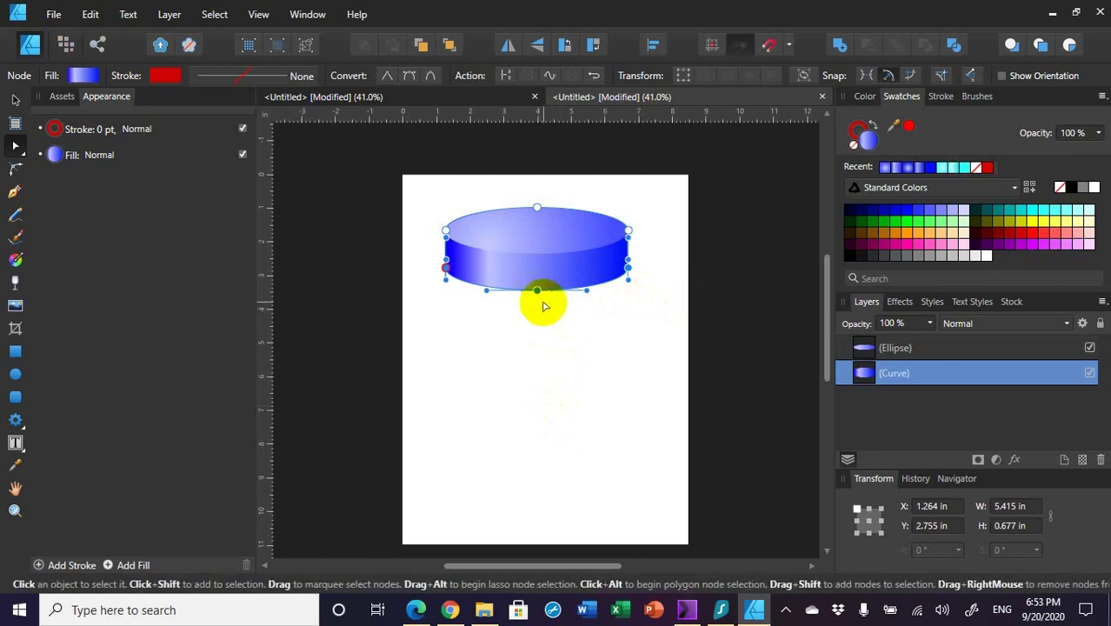
left_click_drag(535, 300, 533, 484)
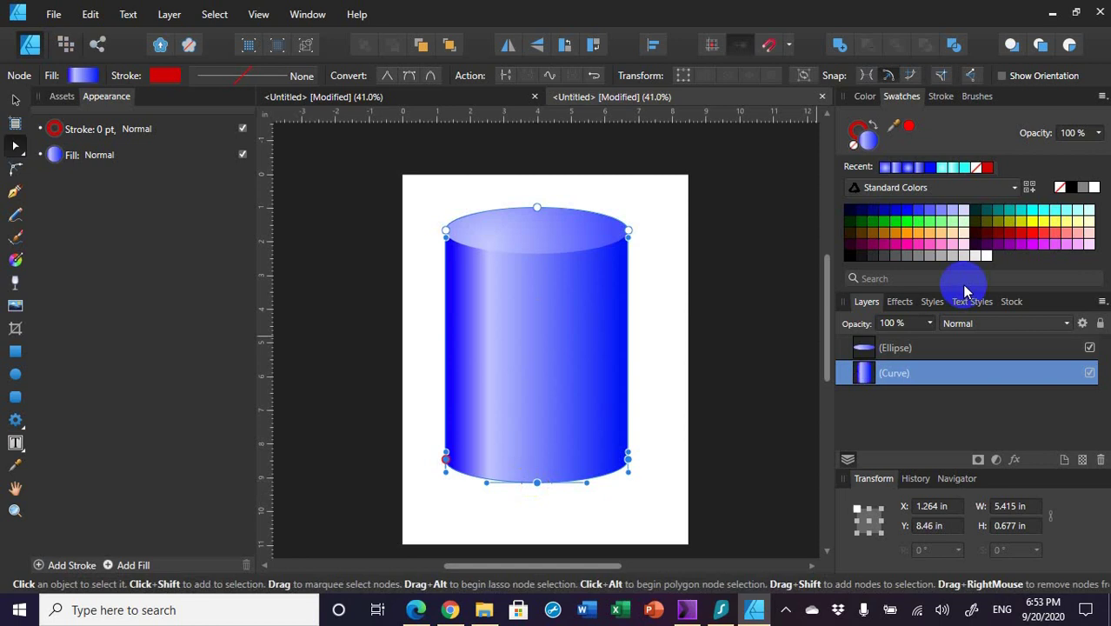
left_click(15, 100)
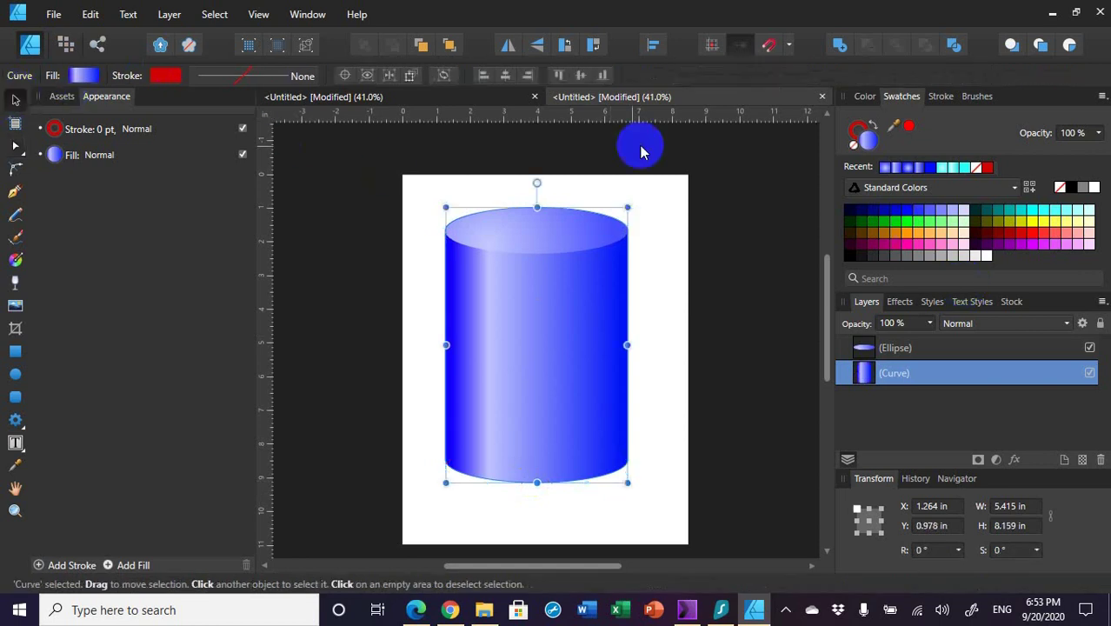
left_click(640, 149)
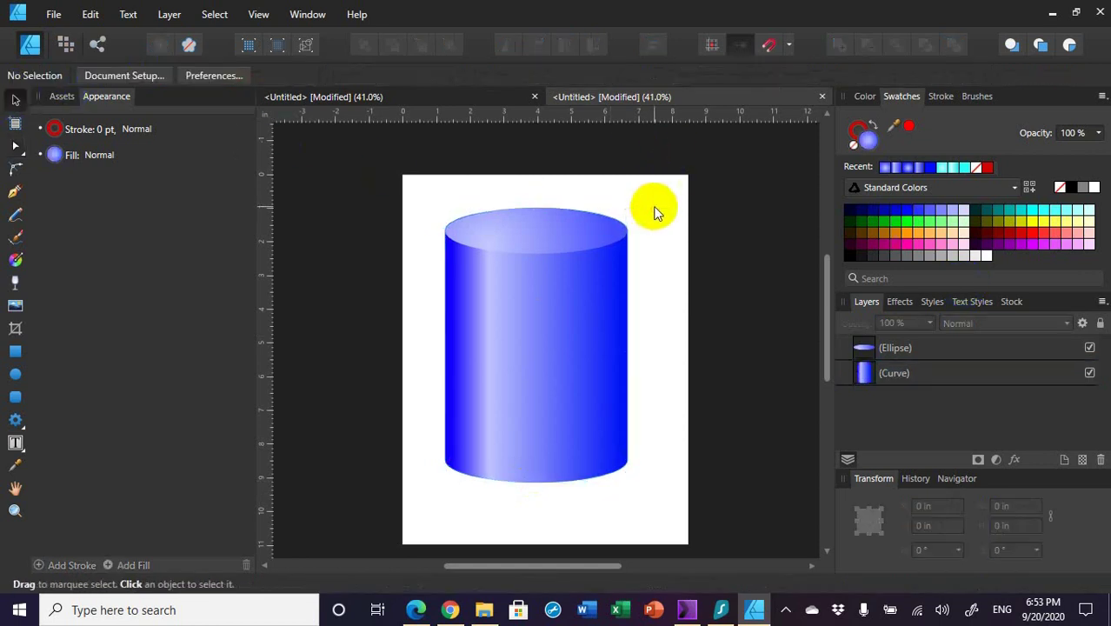